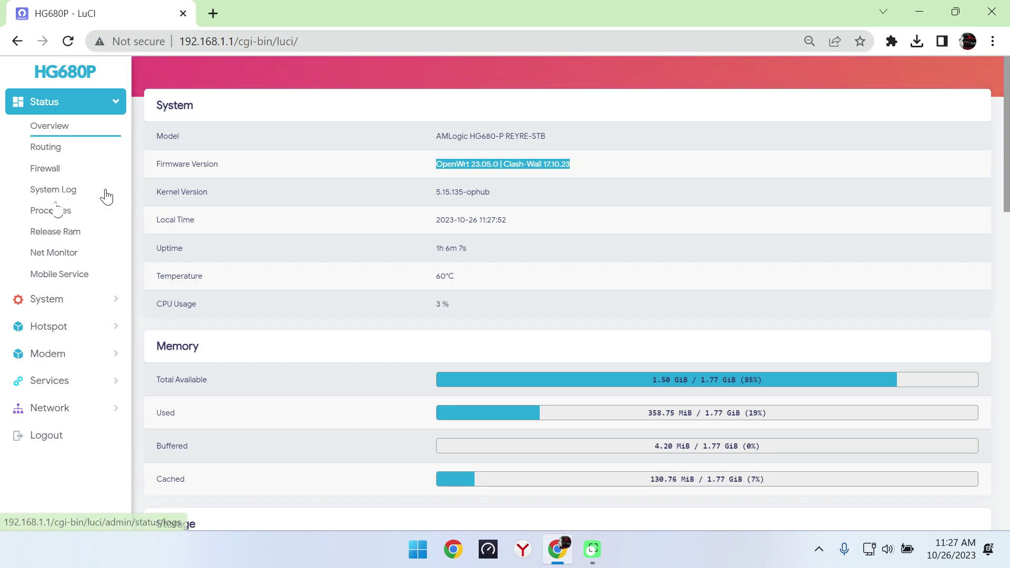
Step: Show the live Connections list in LuCI's Status > Net Monitor
left_click(51, 252)
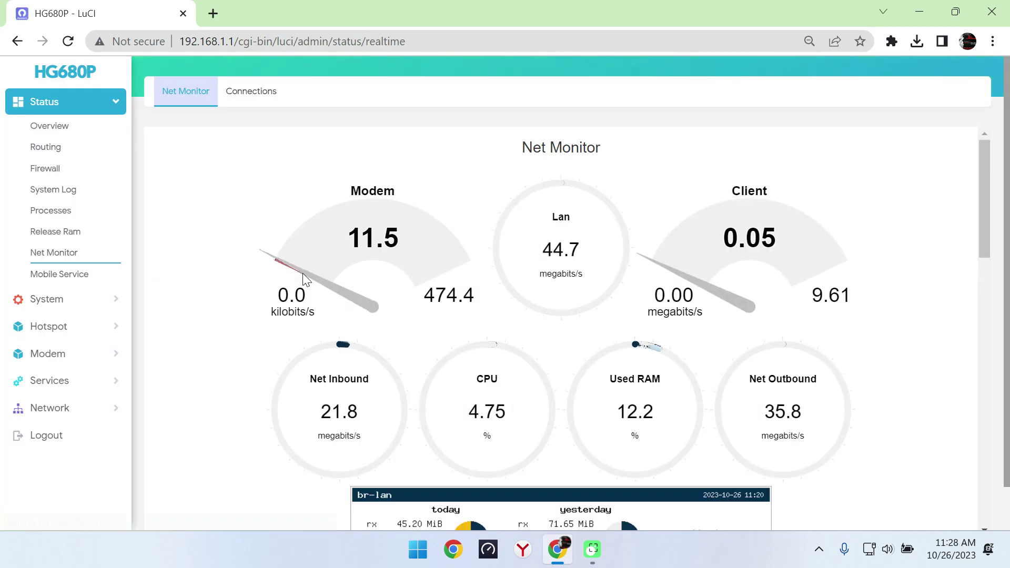
left_click(249, 94)
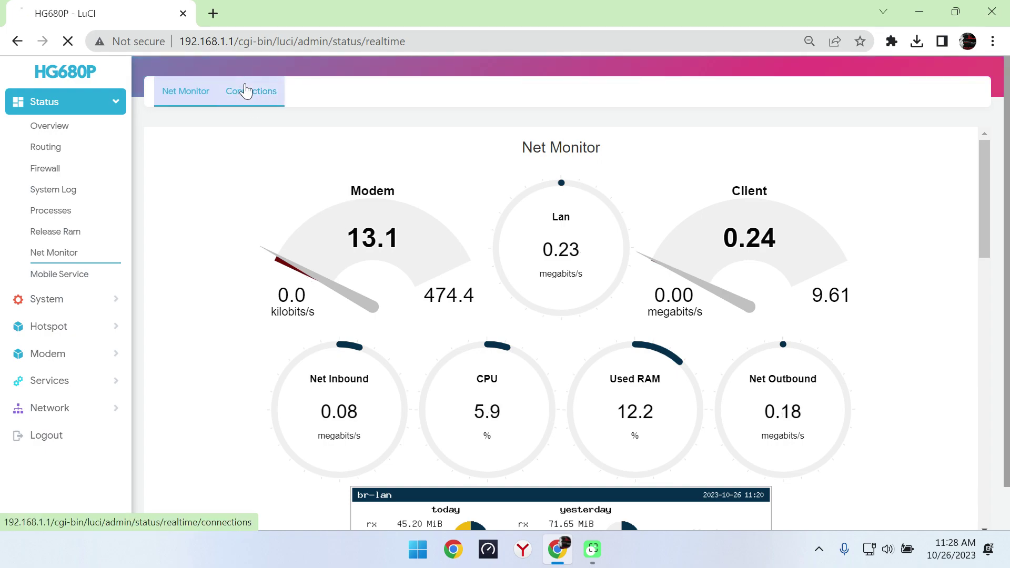
left_click(119, 299)
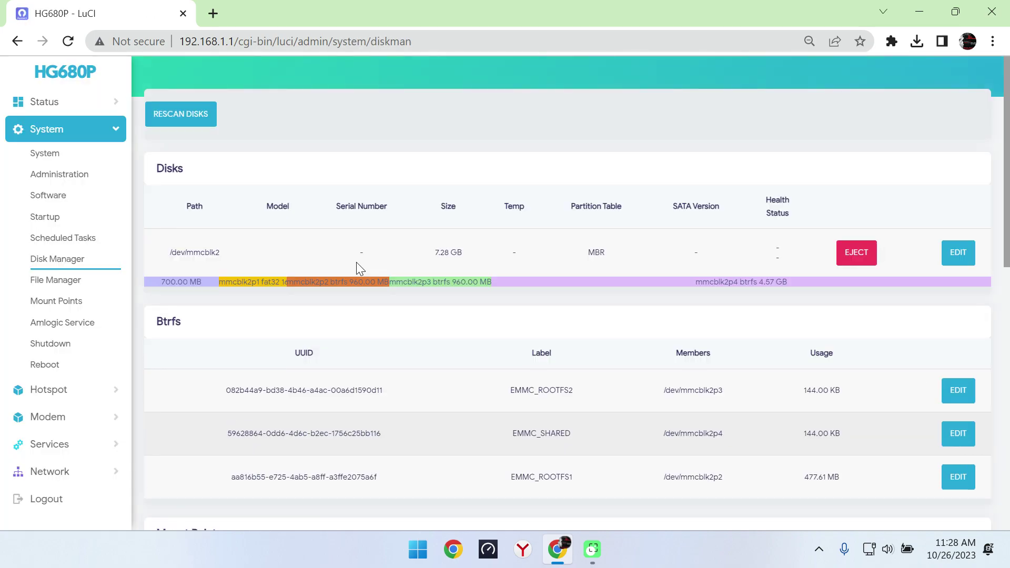
Step: Browse the File Manager to the www folder, listing adminer, cgi-bin and daloradius
left_click_drag(479, 259, 429, 258)
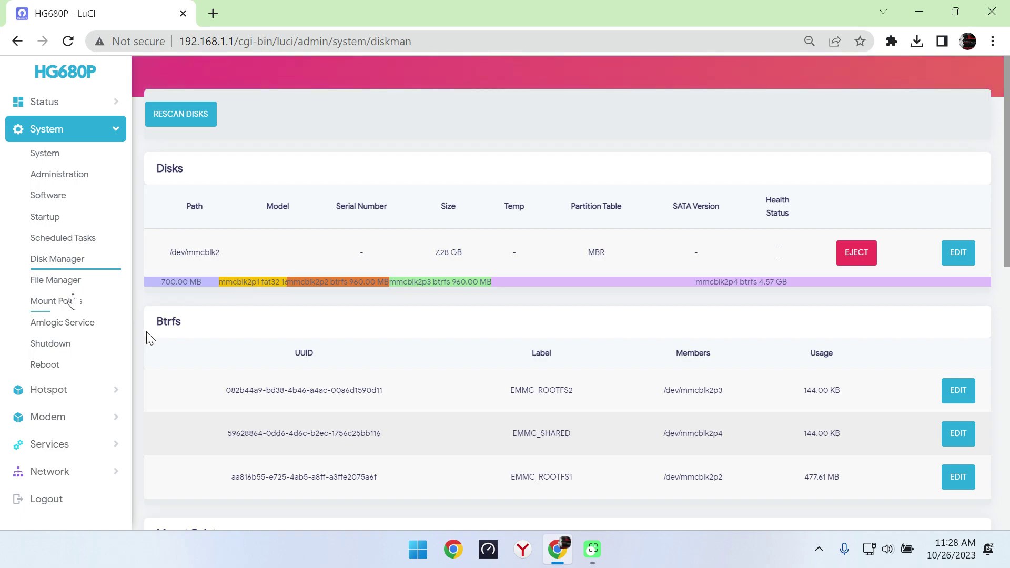
left_click(56, 280)
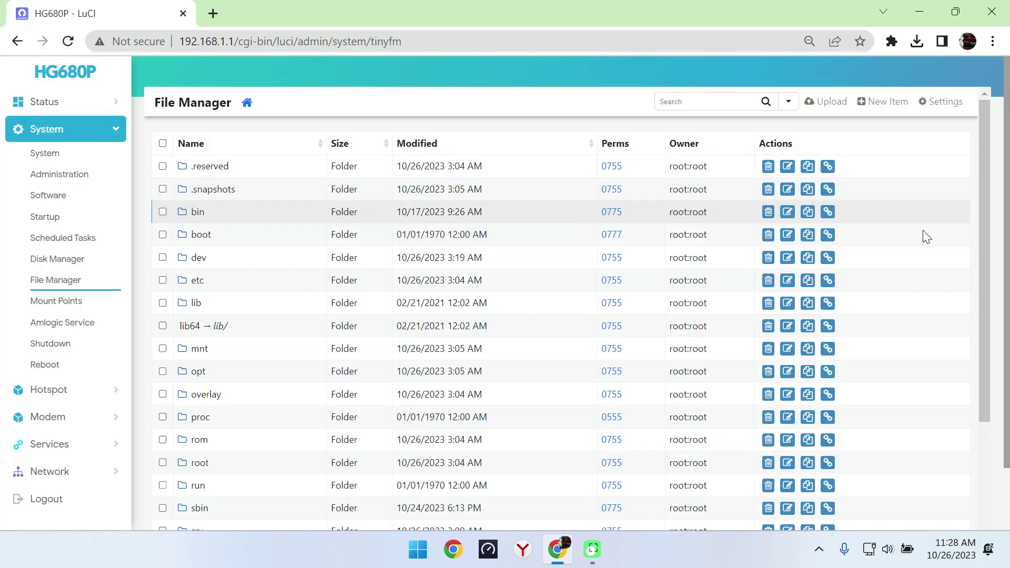
left_click_drag(996, 239, 1001, 429)
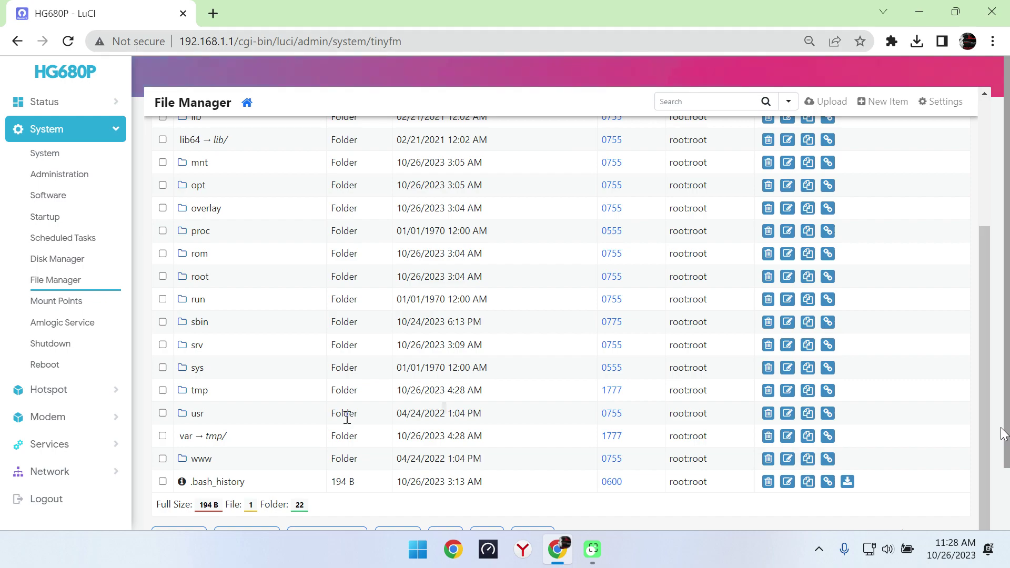
left_click(201, 458)
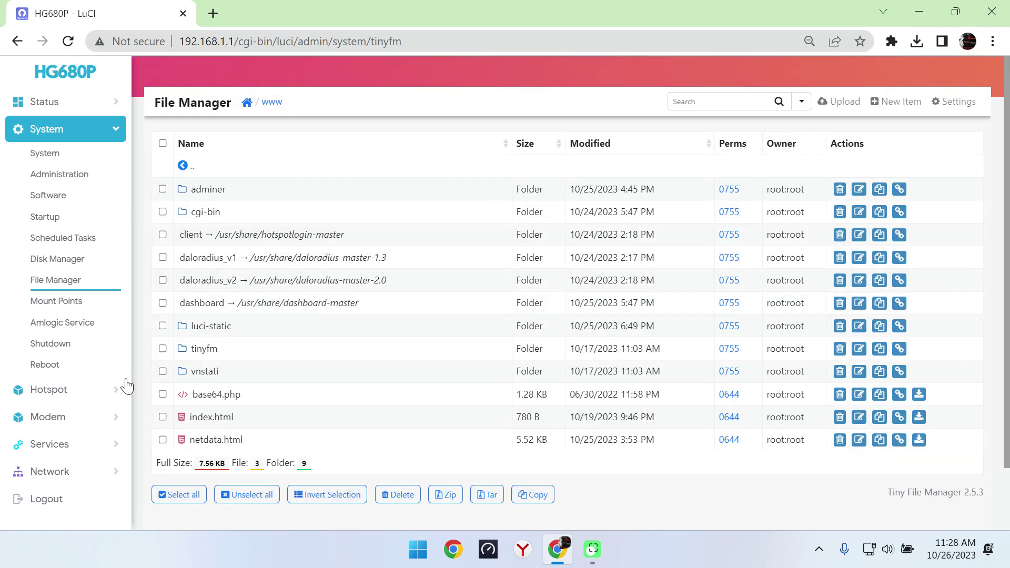
left_click(74, 390)
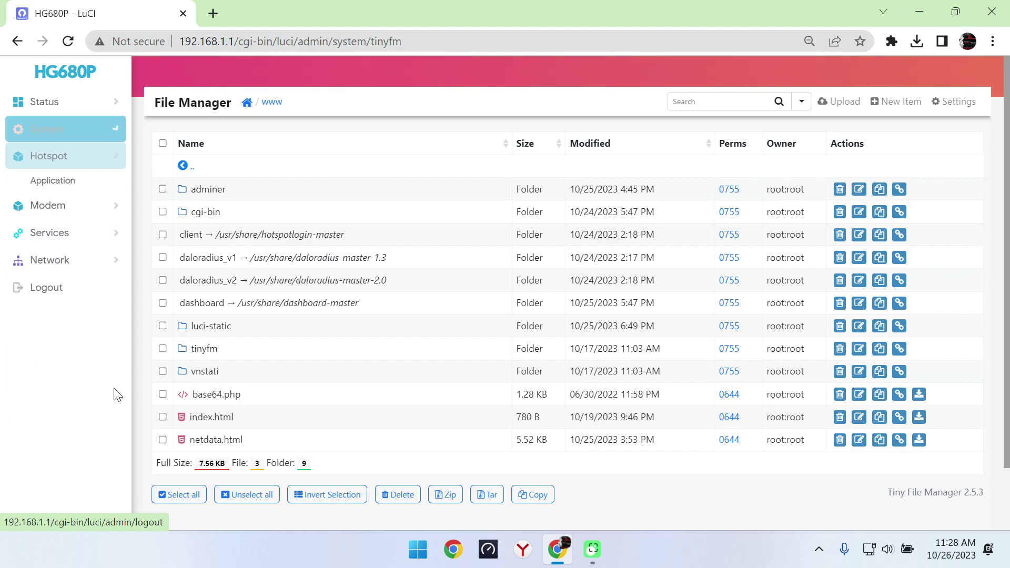
Step: Open the Hotspot dashboard and view its user list and currently online users
left_click(65, 182)
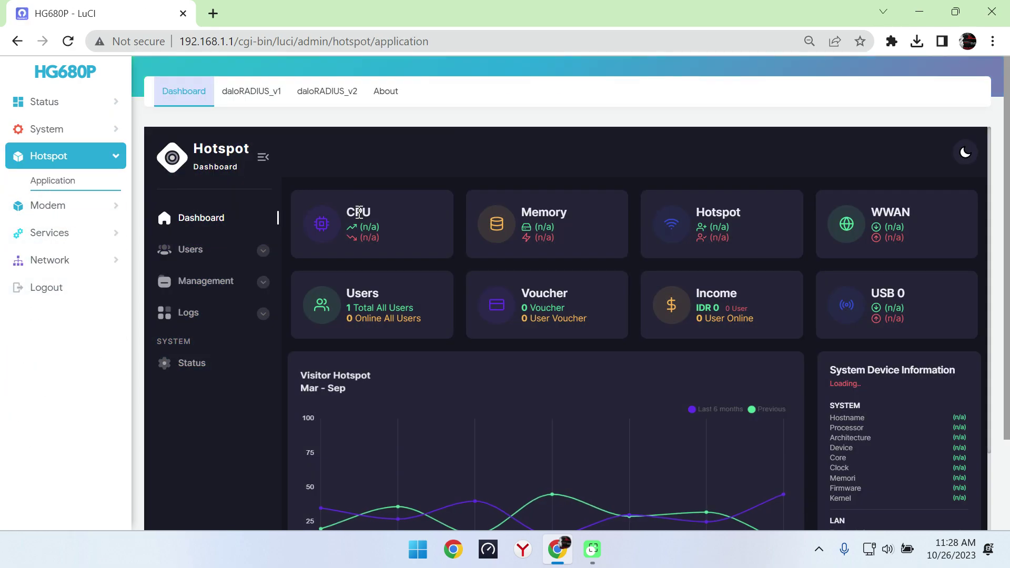
left_click(263, 250)
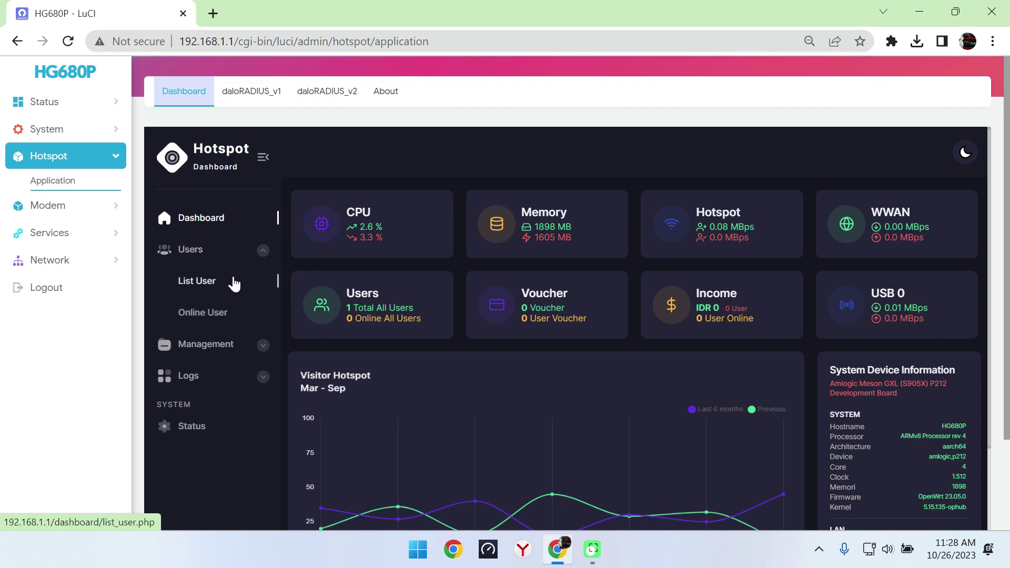
left_click(234, 283)
left_click(262, 264)
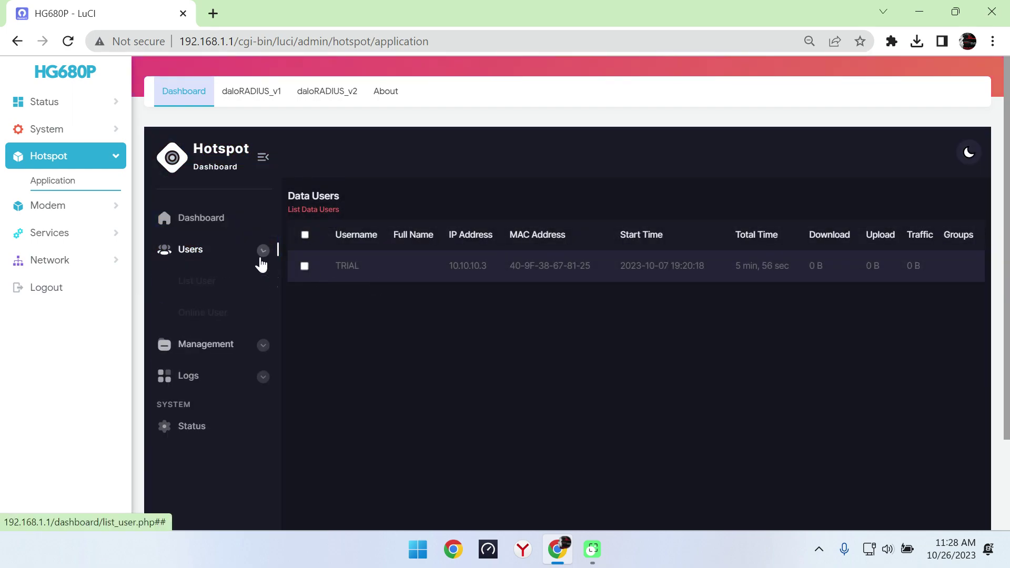
left_click(213, 314)
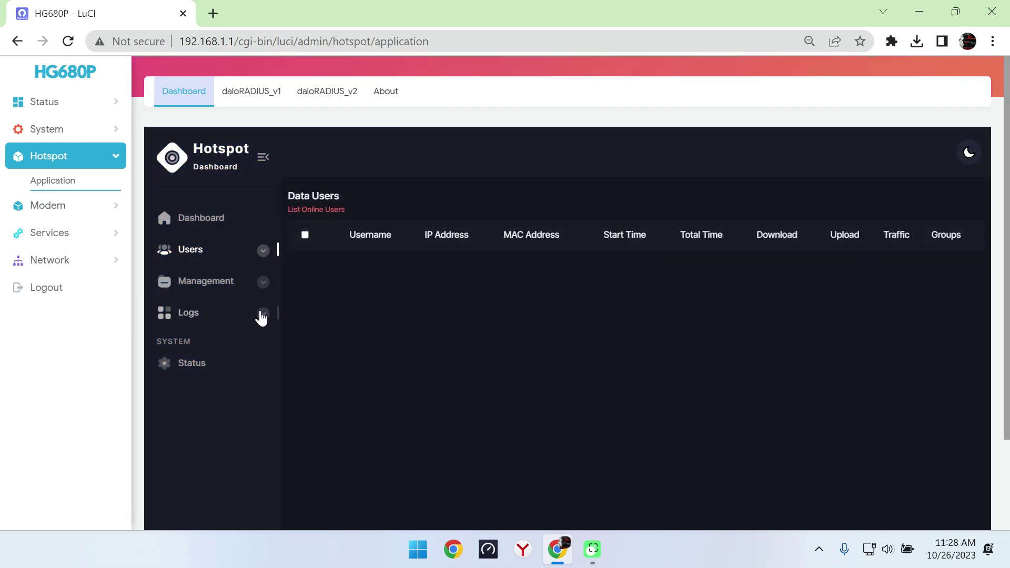
Step: Review the voucher list, Radius log, and service status (Freeradius, CoovaChilli, Mysql running)
left_click(263, 282)
left_click(224, 315)
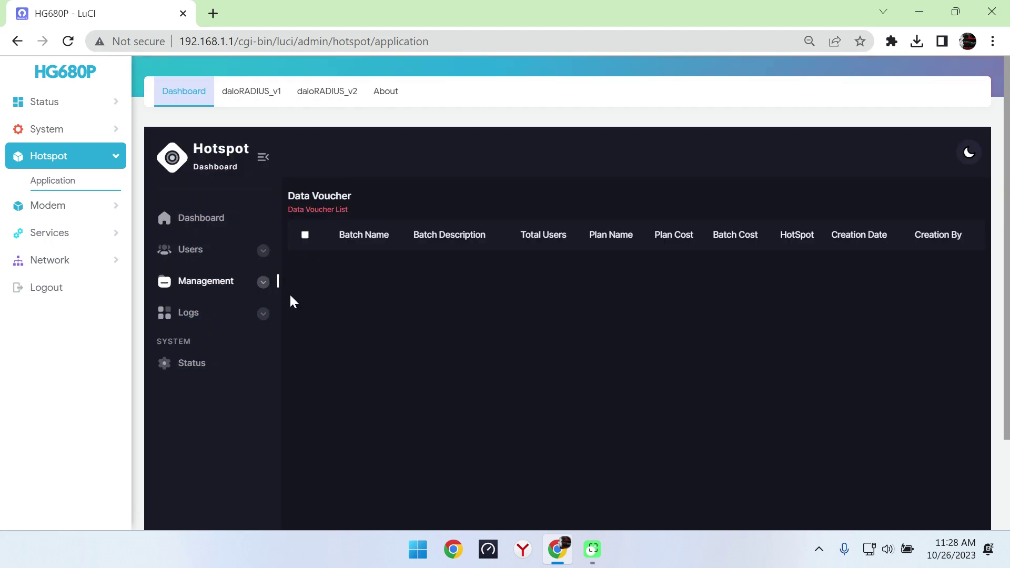
left_click(261, 284)
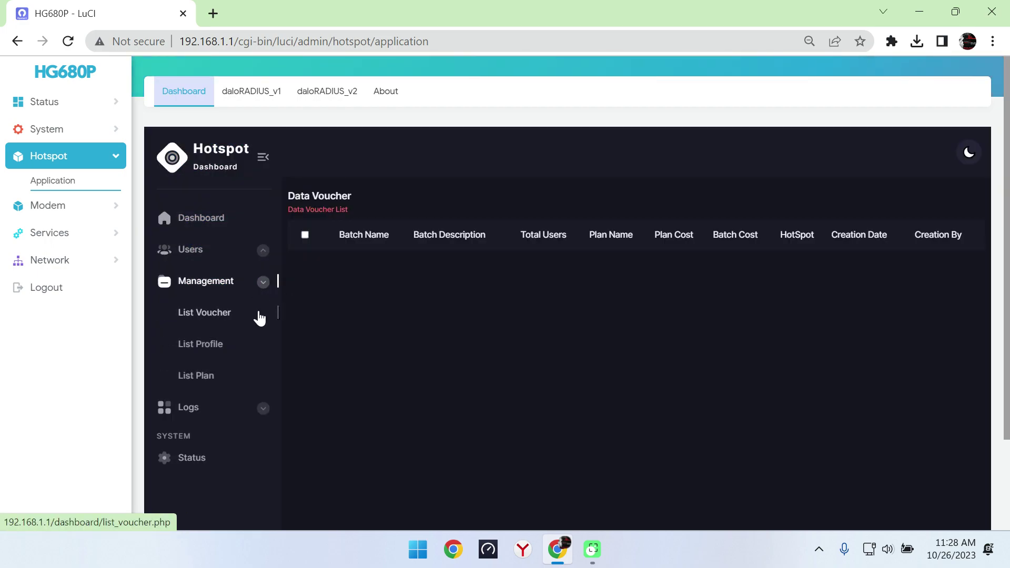
left_click(261, 408)
left_click(210, 438)
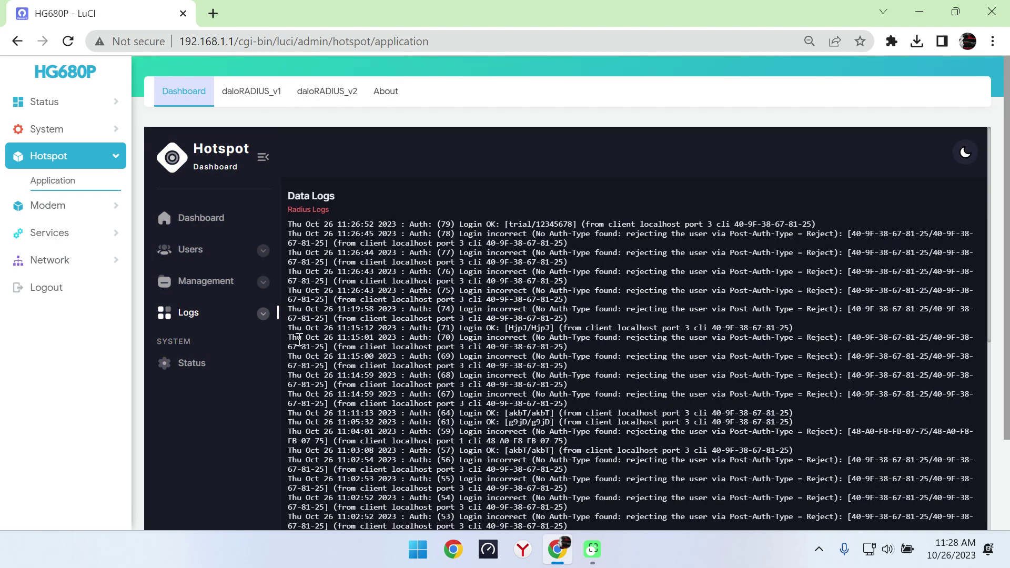
left_click(218, 362)
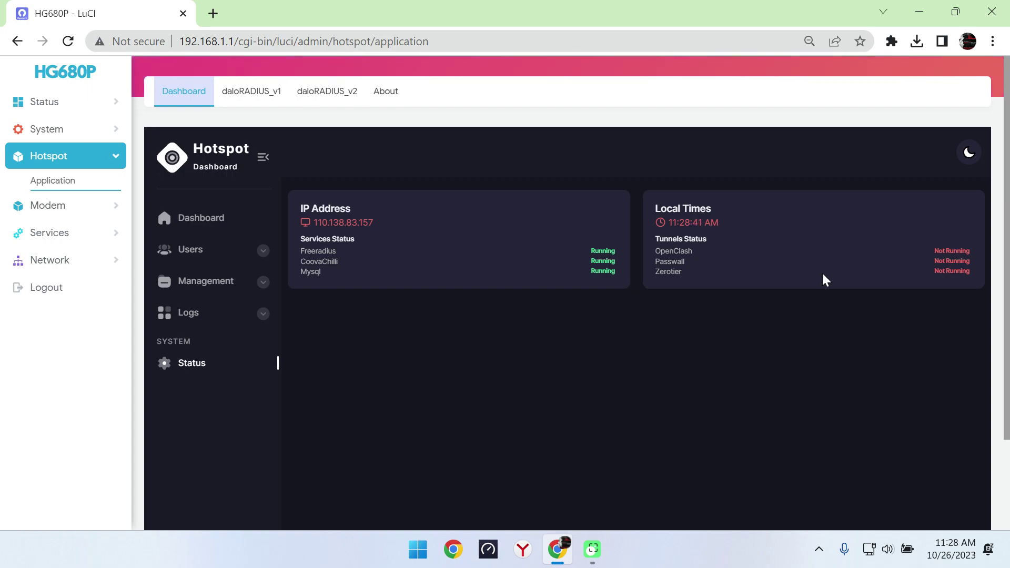
Step: Open the daloRADIUS_v1 console and view its RADIUS server status
left_click(254, 93)
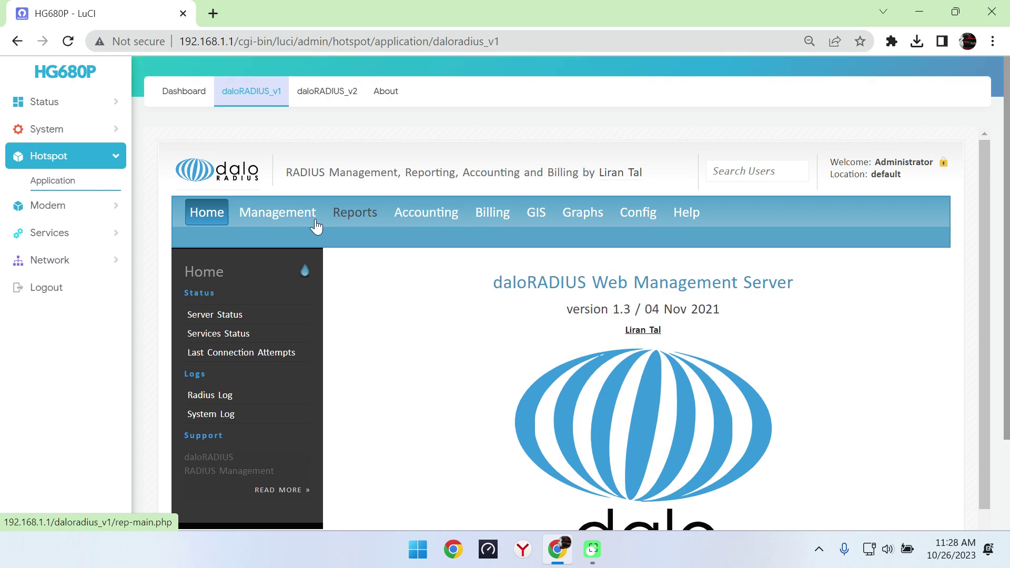
left_click(219, 316)
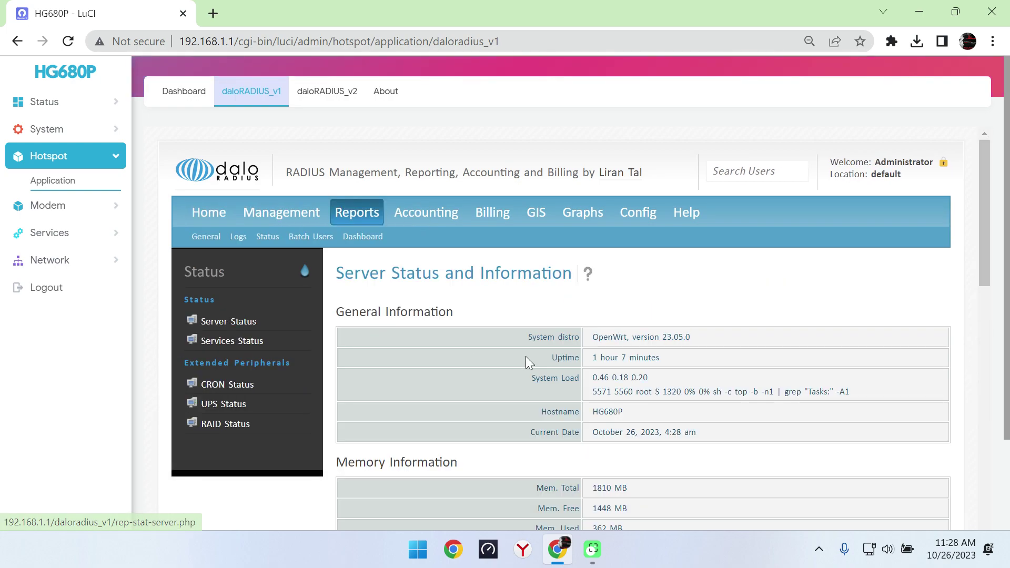
left_click_drag(979, 159, 987, 124)
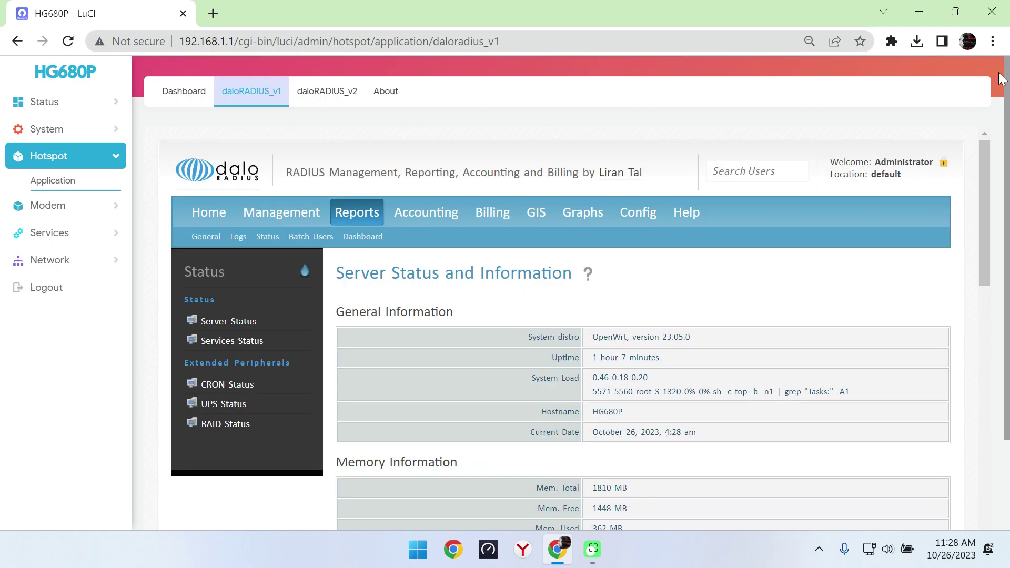
Step: Look through the v1 Accounting, Billing, GIS, Graphs and Config pages
left_click(435, 210)
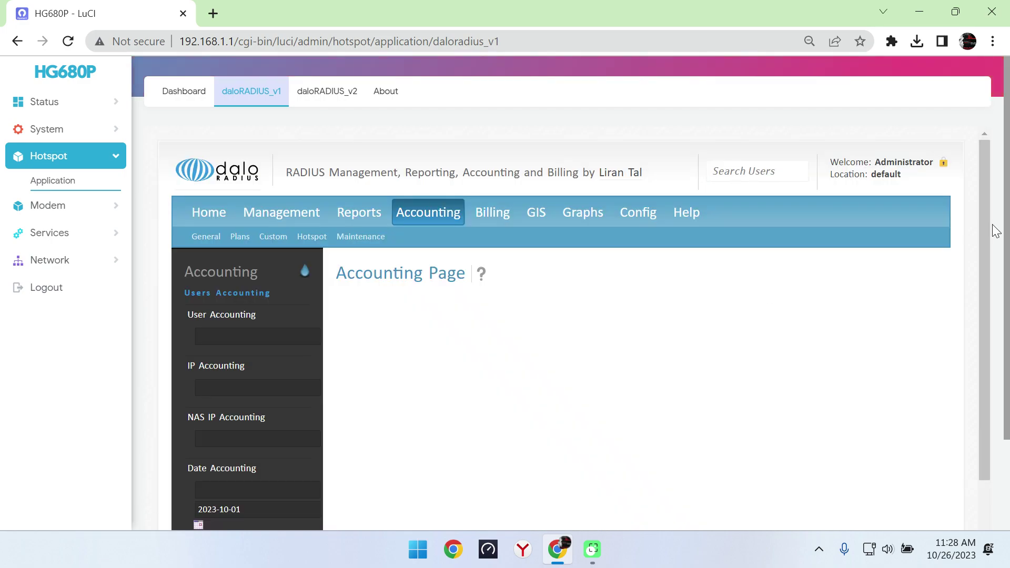
left_click(493, 212)
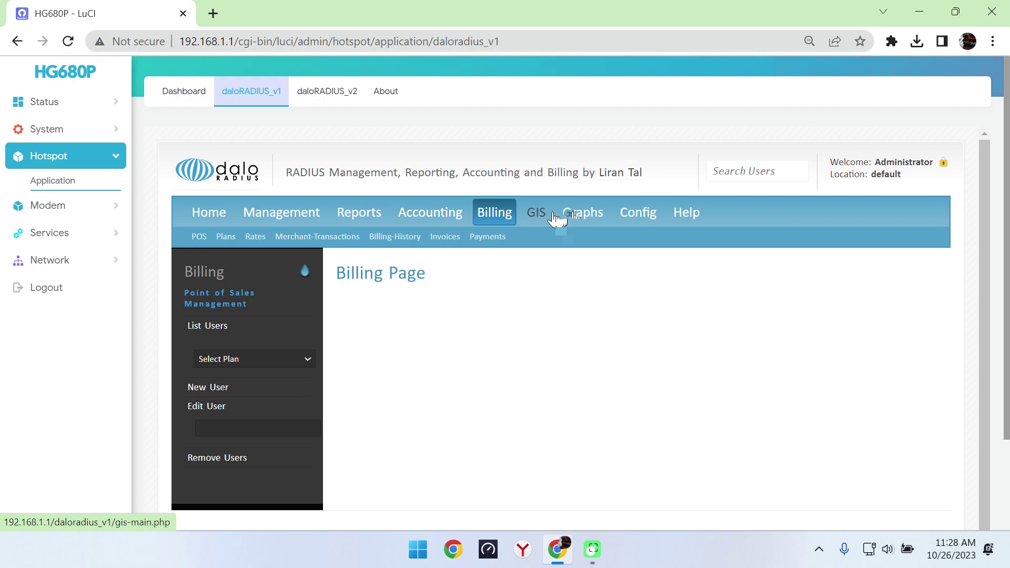
left_click(534, 213)
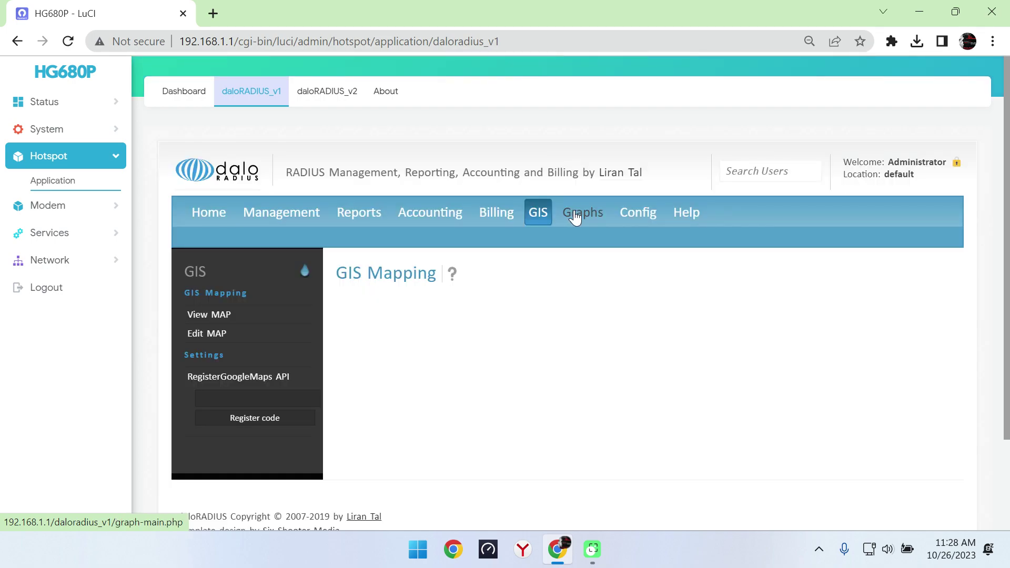
left_click(576, 217)
left_click(636, 217)
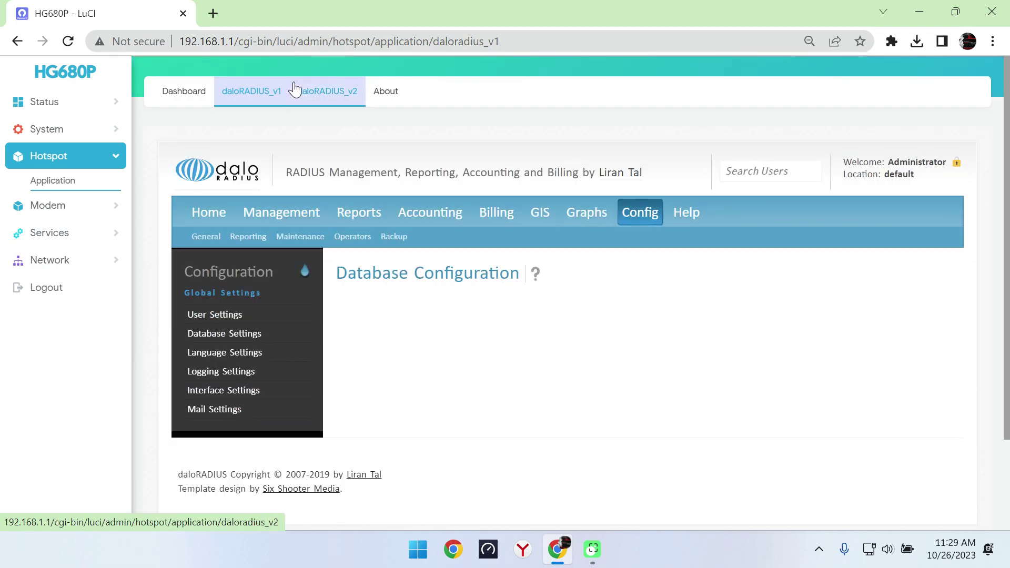
left_click(327, 97)
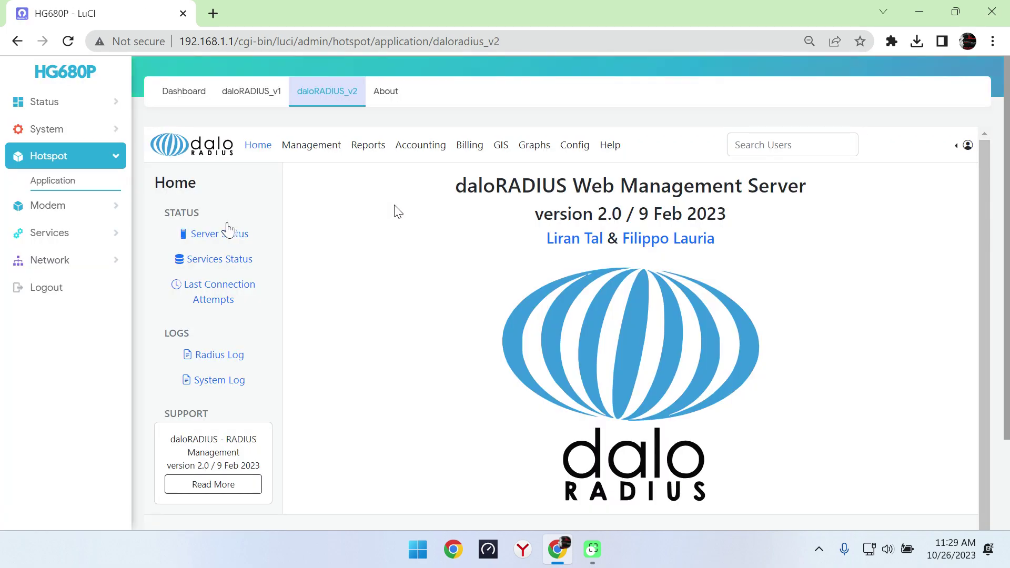
Step: Check daloRADIUS v2 server status and services (Radiusd, Chilli, MySQL running), GIS, Graphs, then go Home
left_click(226, 233)
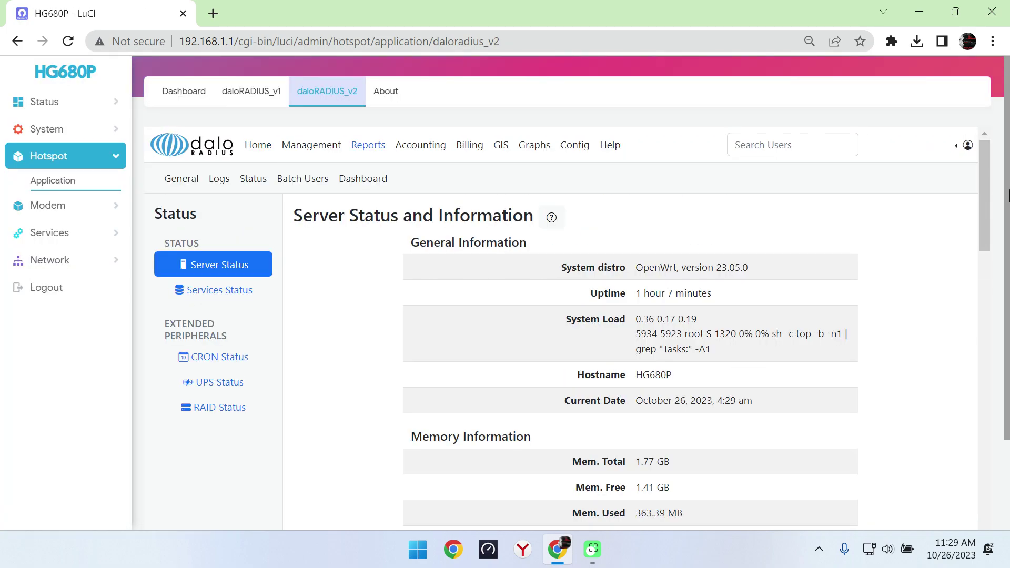
left_click_drag(987, 194, 699, 191)
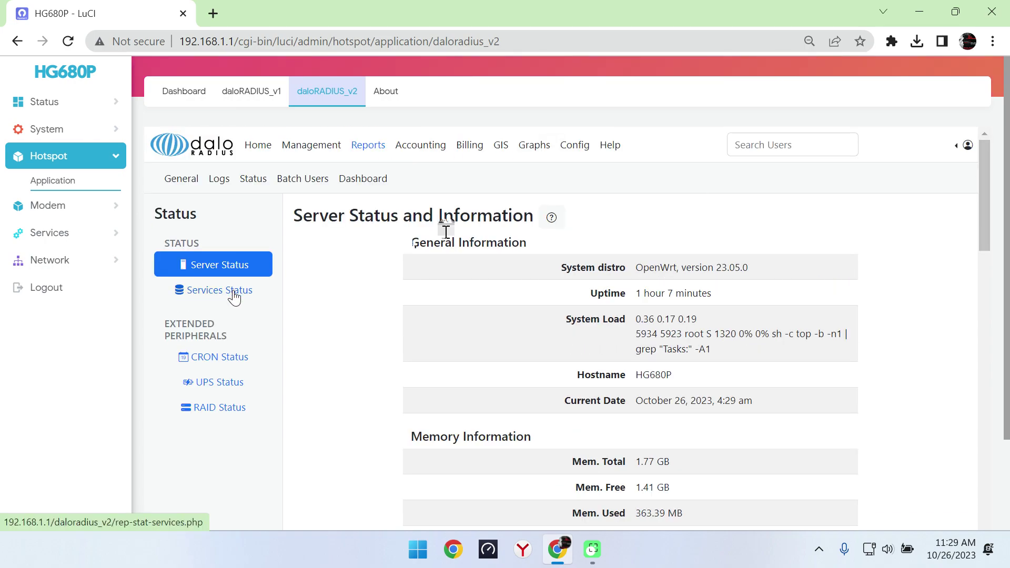
left_click(234, 295)
left_click(497, 145)
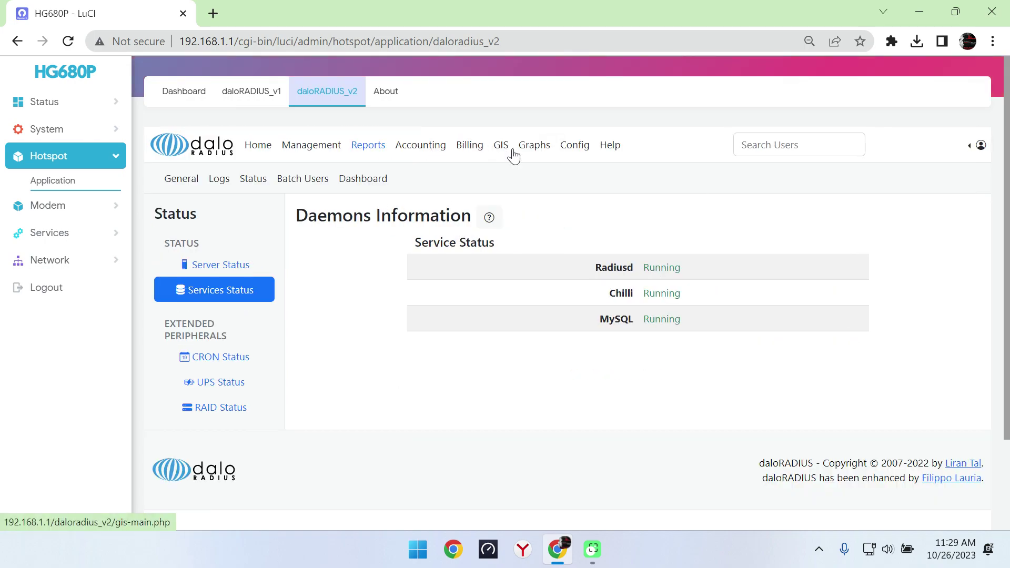
left_click(541, 152)
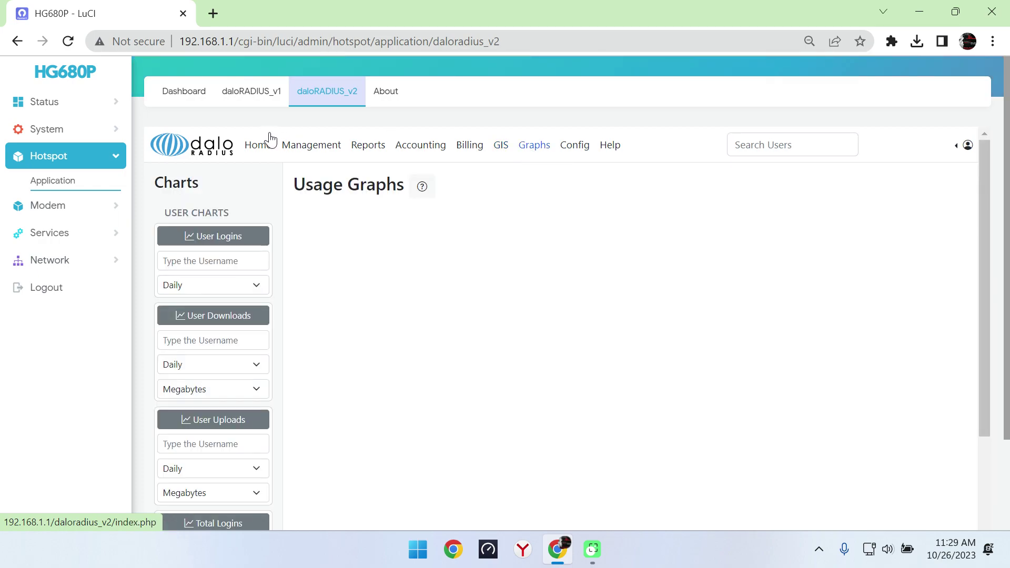
left_click(194, 150)
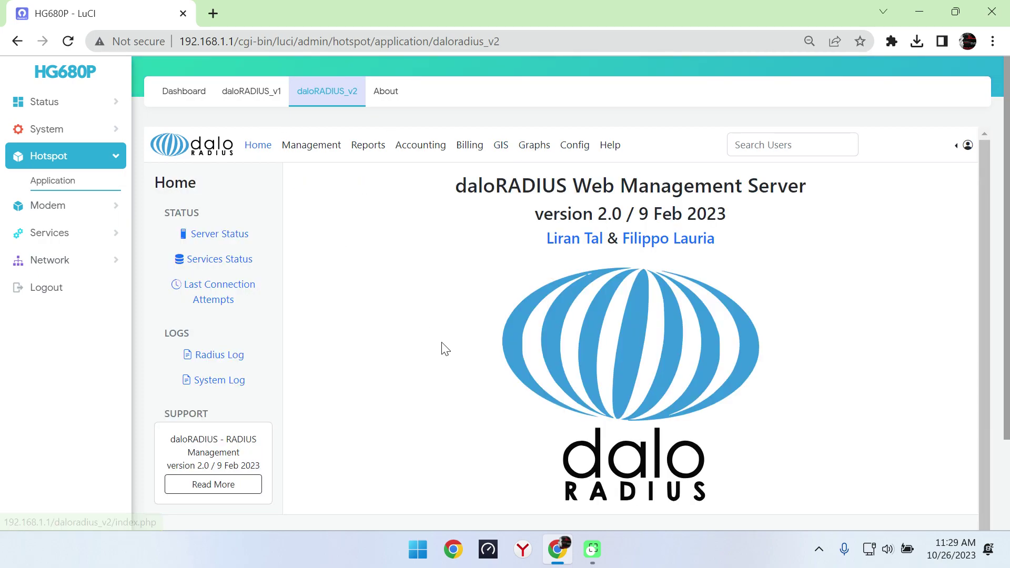
Step: Browse Pass Wall, OpenClash and Interfaces, then find the Hotspot SSID on Wireless Overview
left_click(117, 207)
left_click(113, 296)
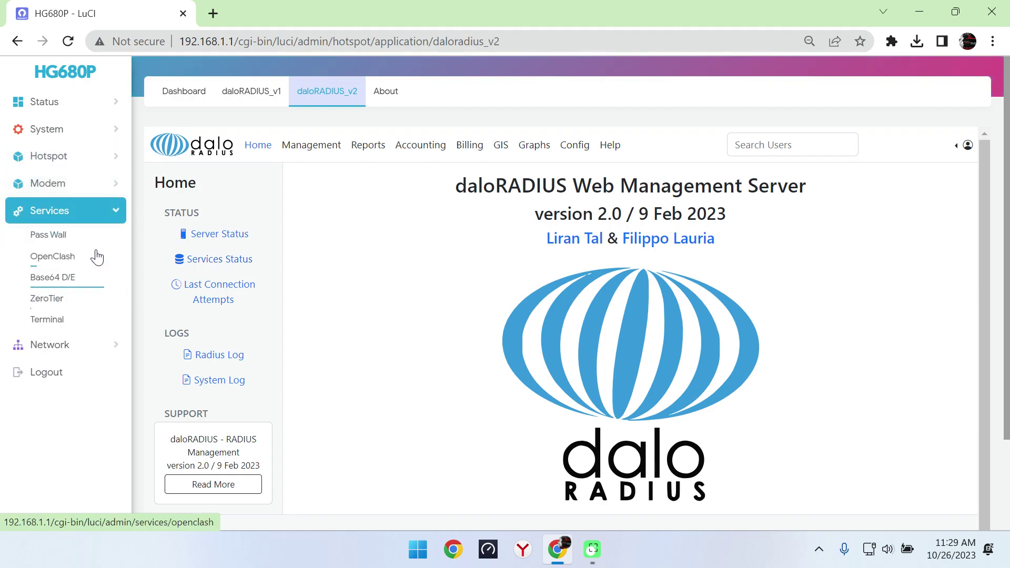
left_click(84, 238)
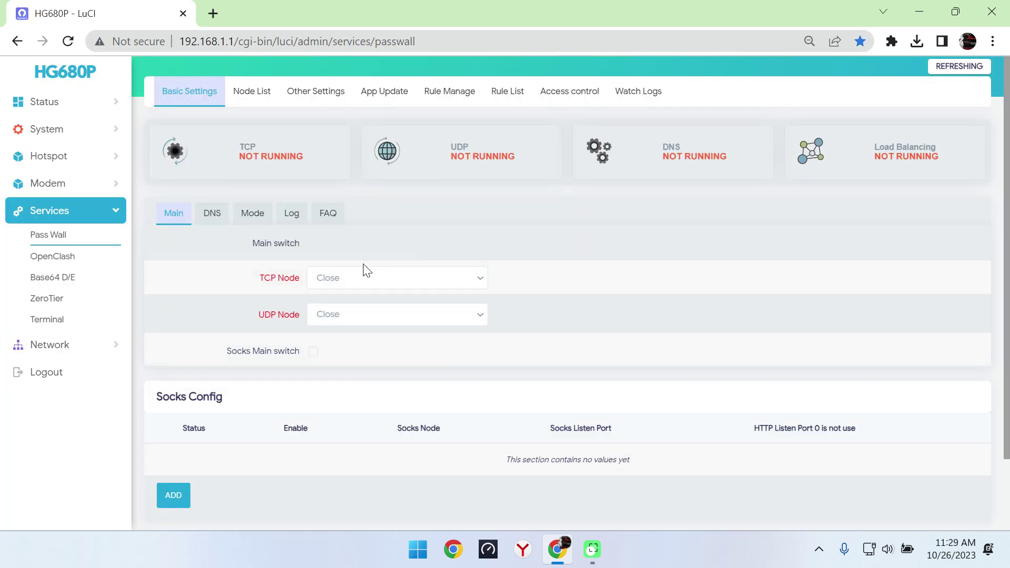
left_click(54, 261)
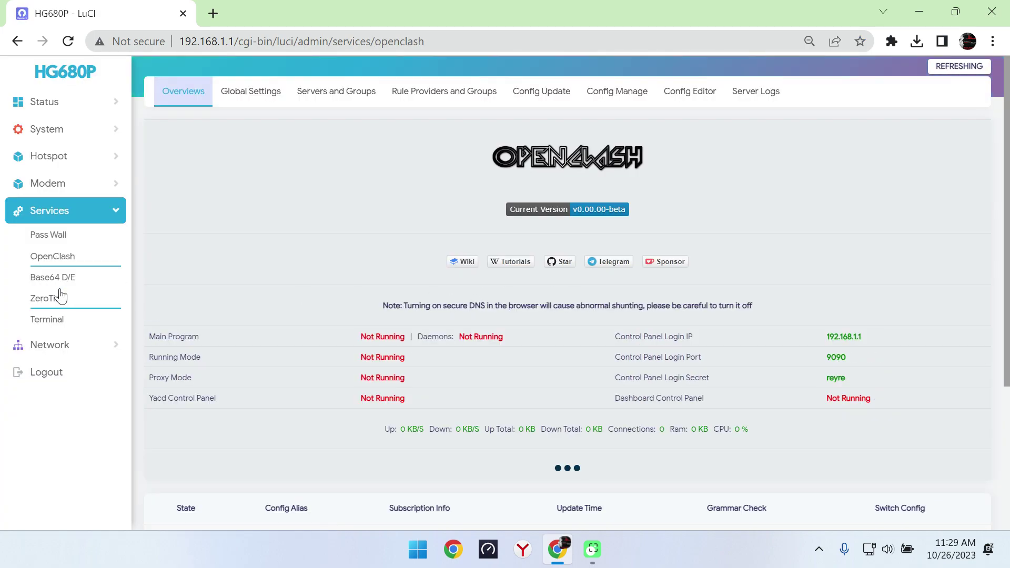
left_click(62, 346)
left_click(56, 270)
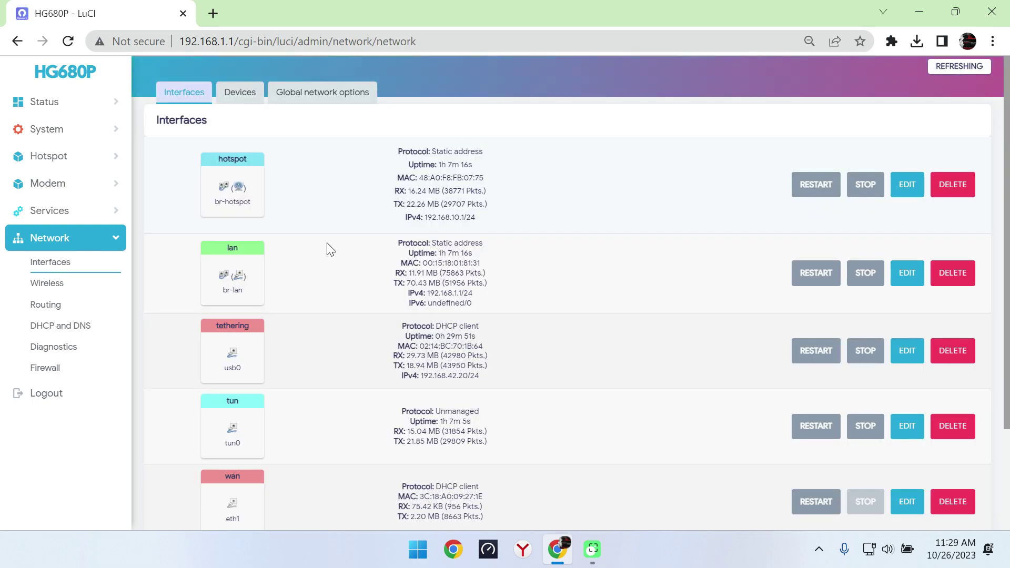
left_click(50, 284)
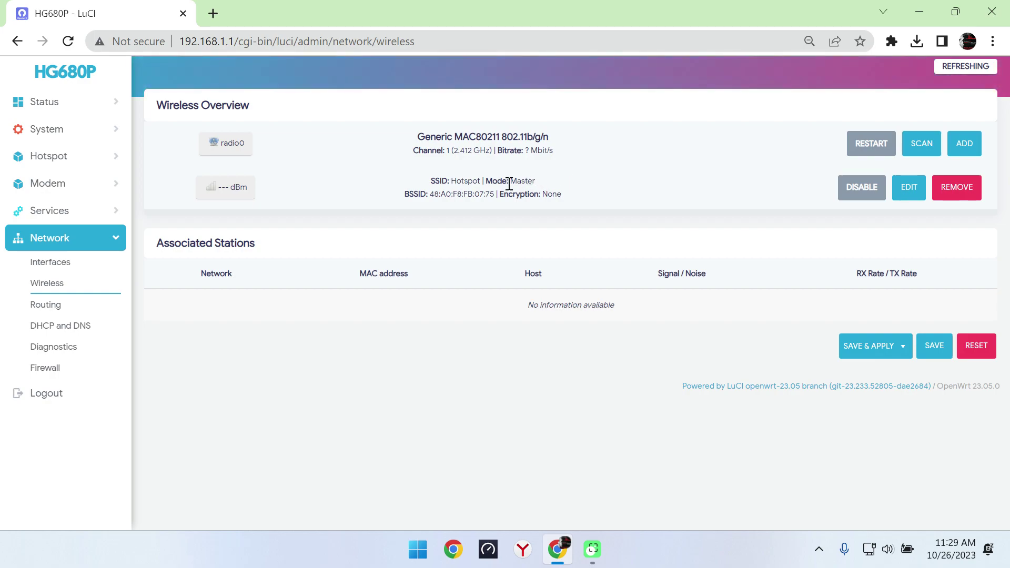
left_click_drag(510, 183, 480, 180)
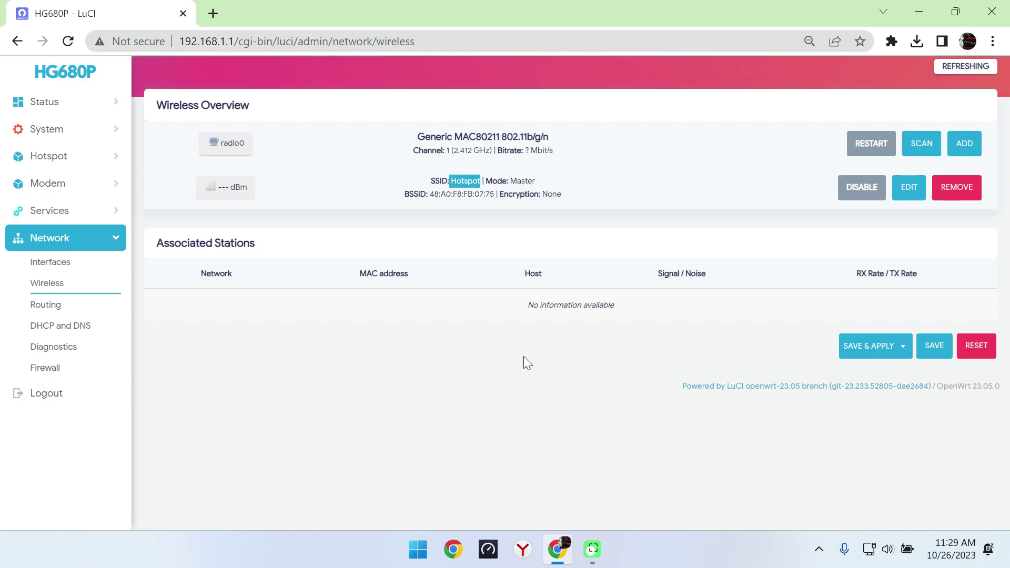
Step: Turn on the laptop's Wi-Fi and connect to the open Hotspot network
left_click(871, 549)
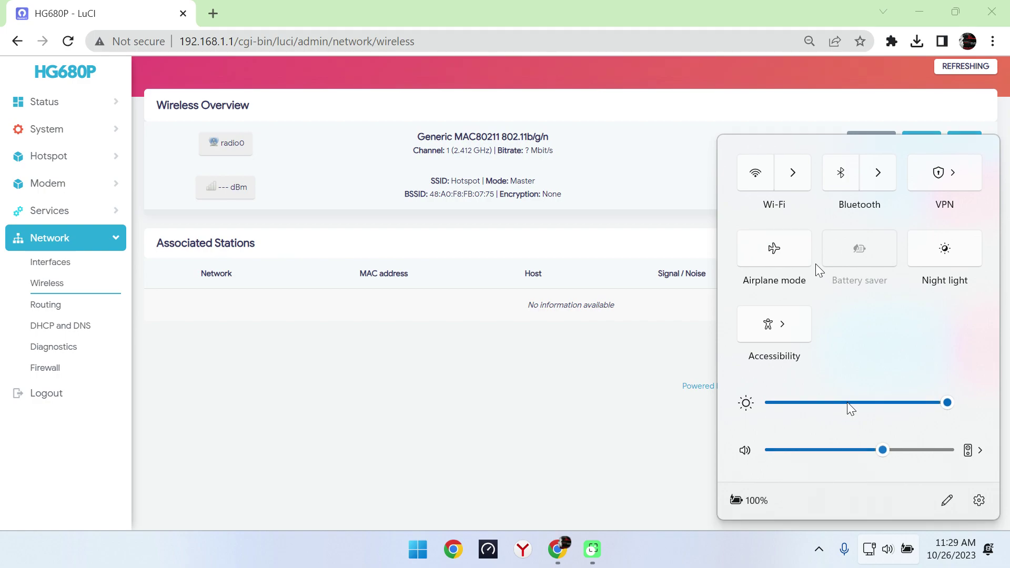
left_click(793, 179)
left_click(970, 154)
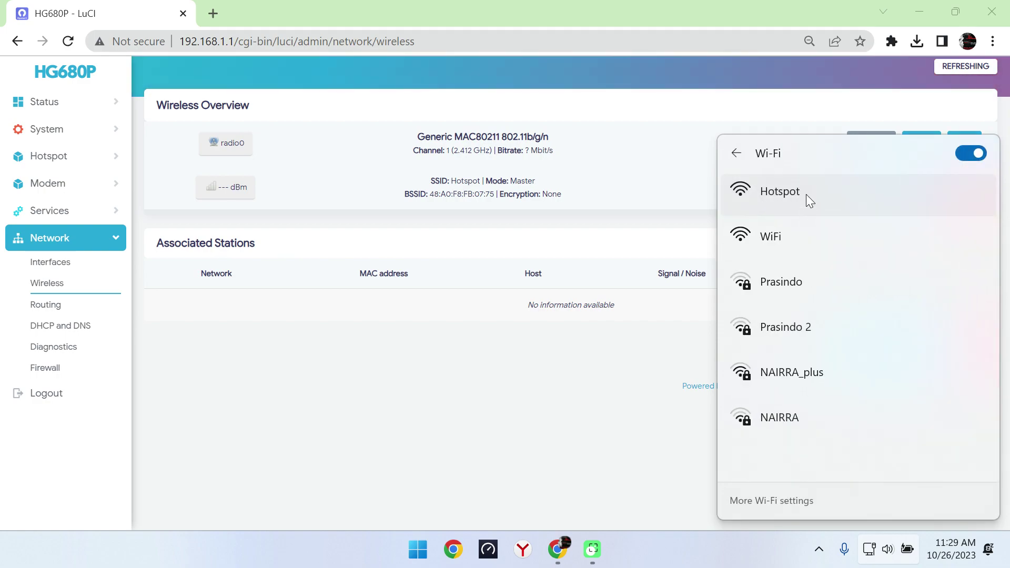
left_click(804, 193)
left_click(914, 302)
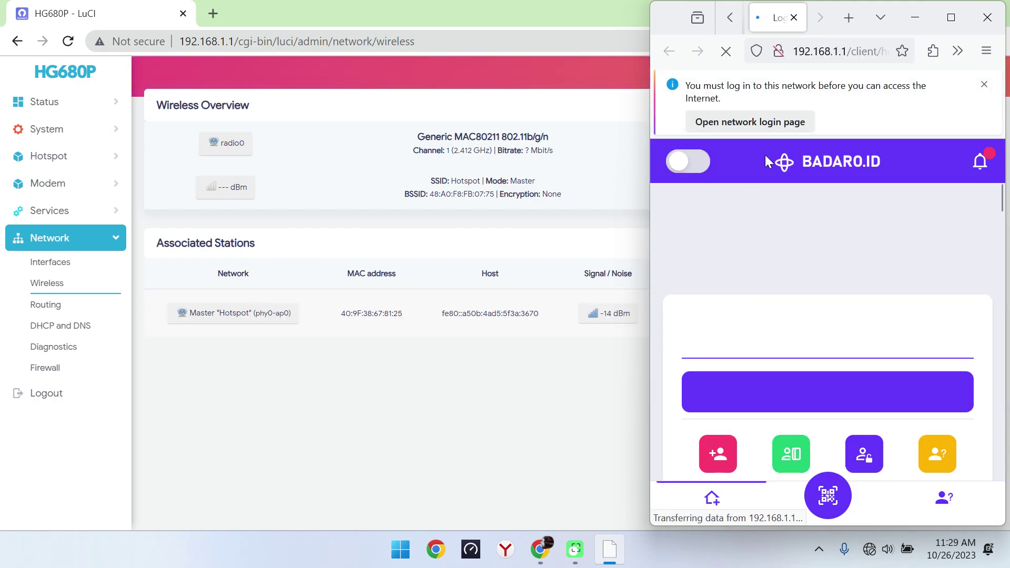
Step: Scroll the BADARO.ID portal to the Voucher Code field and switch it to dark theme
left_click(736, 350)
scroll(940, 206, "down", 3)
left_click_drag(1001, 325, 997, 202)
scroll(997, 202, "down", 1)
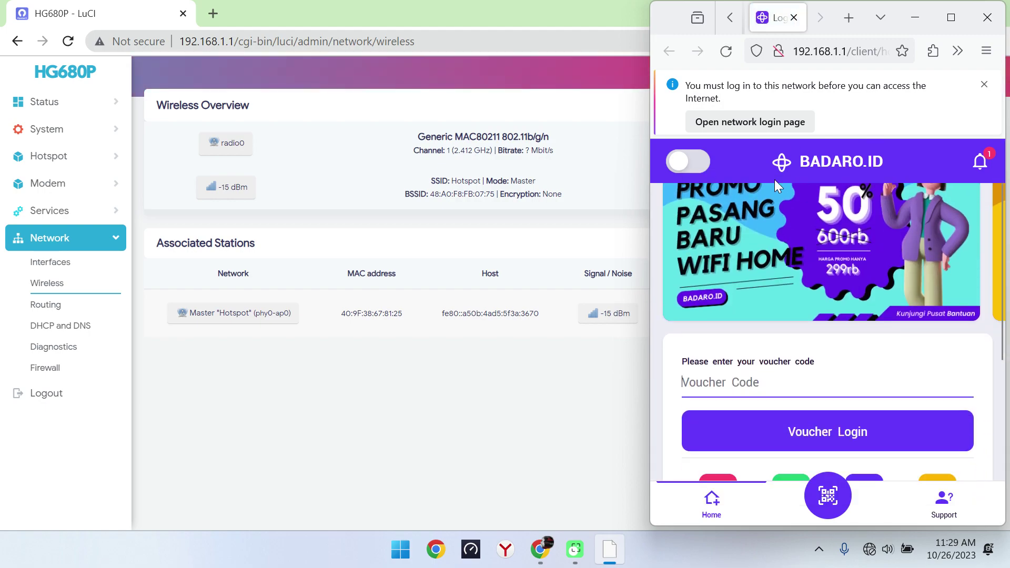
left_click(688, 161)
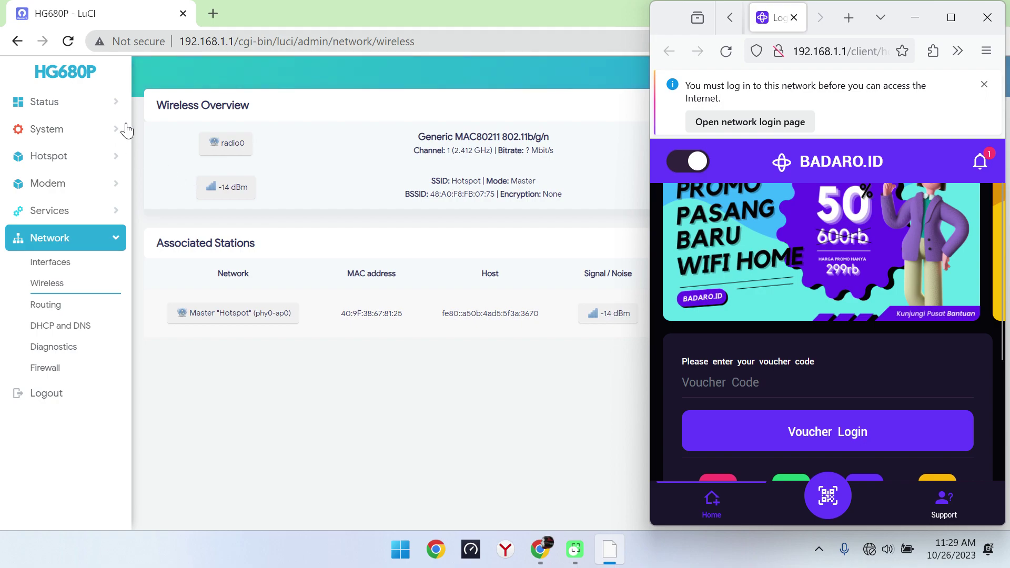
left_click(114, 165)
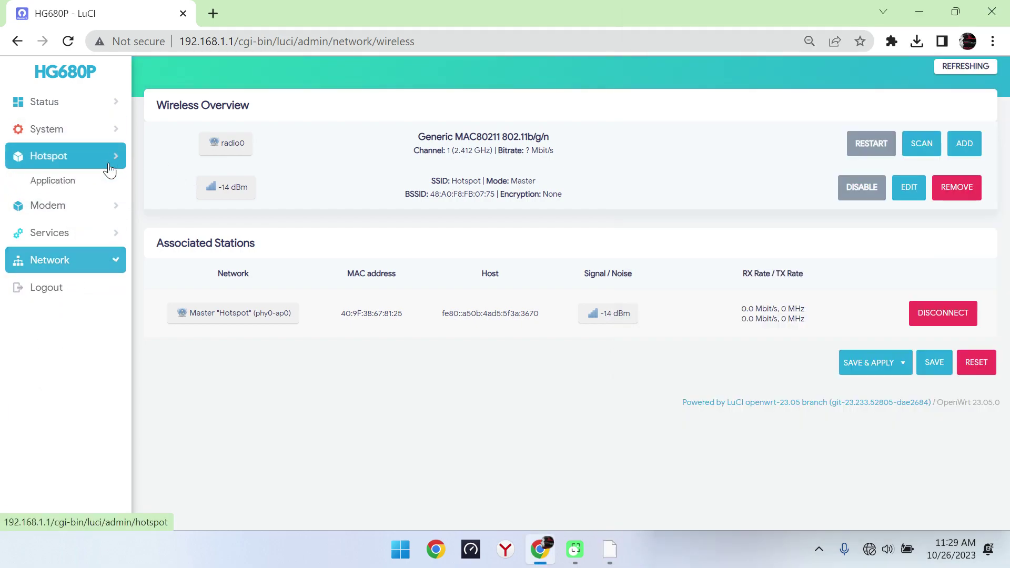
Step: List the Hotspot dashboard's data users, showing the TRIAL account at 10.10.10.3
left_click(59, 182)
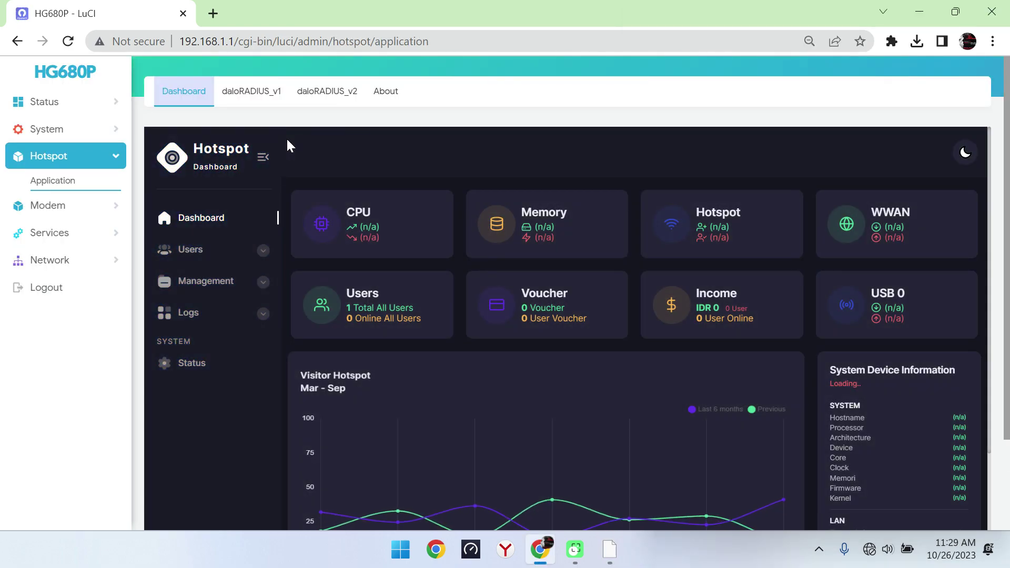
left_click(206, 249)
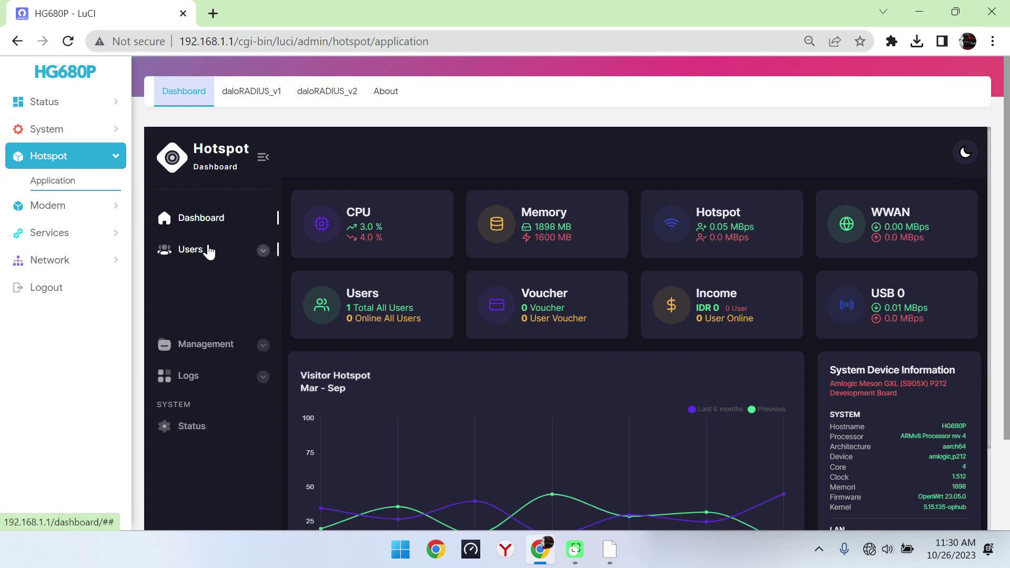
left_click(199, 284)
left_click_drag(361, 266, 328, 266)
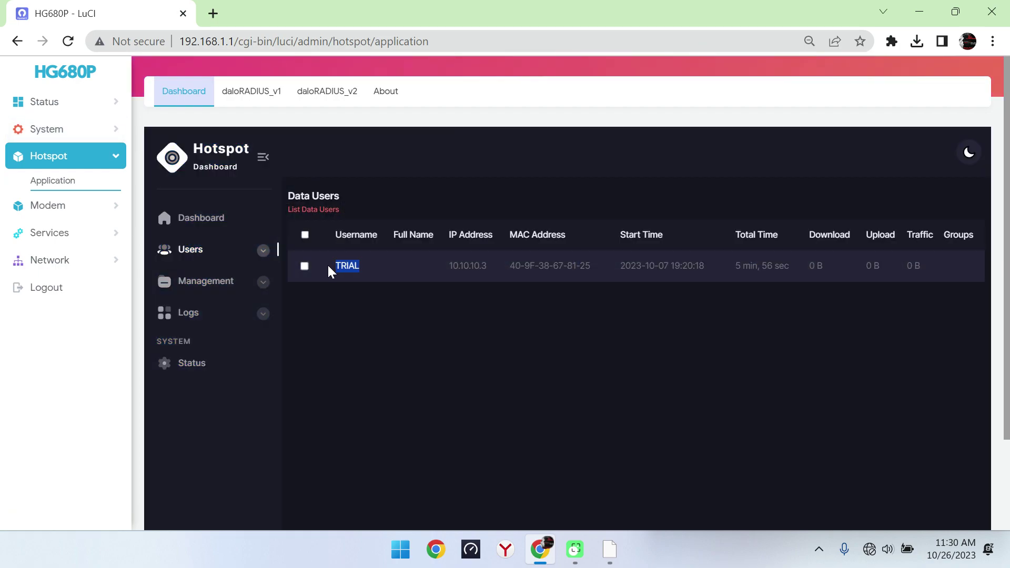
left_click(610, 550)
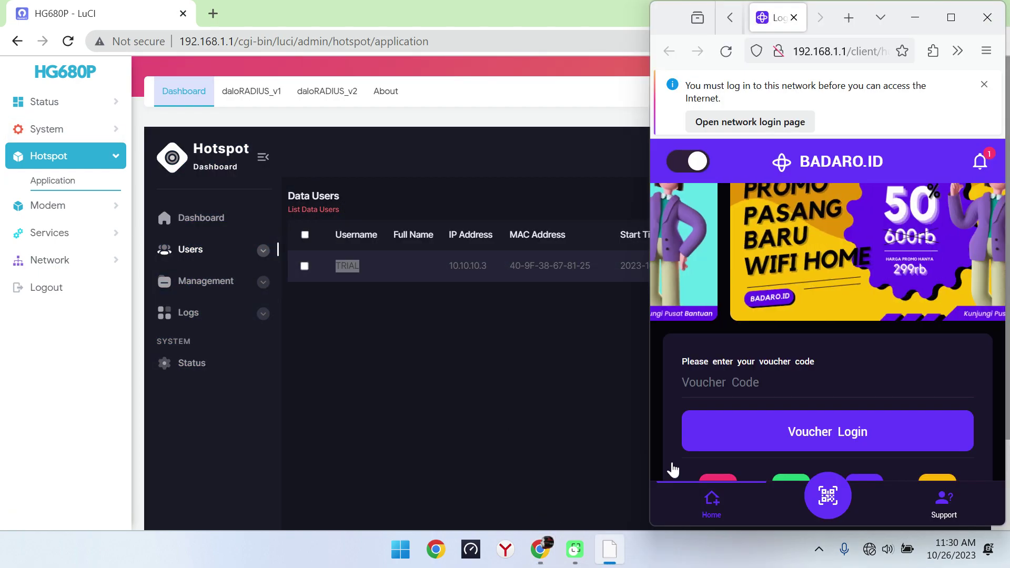
Step: Log in to the BADARO.ID portal via Free Access with the free trial account
left_click(751, 377)
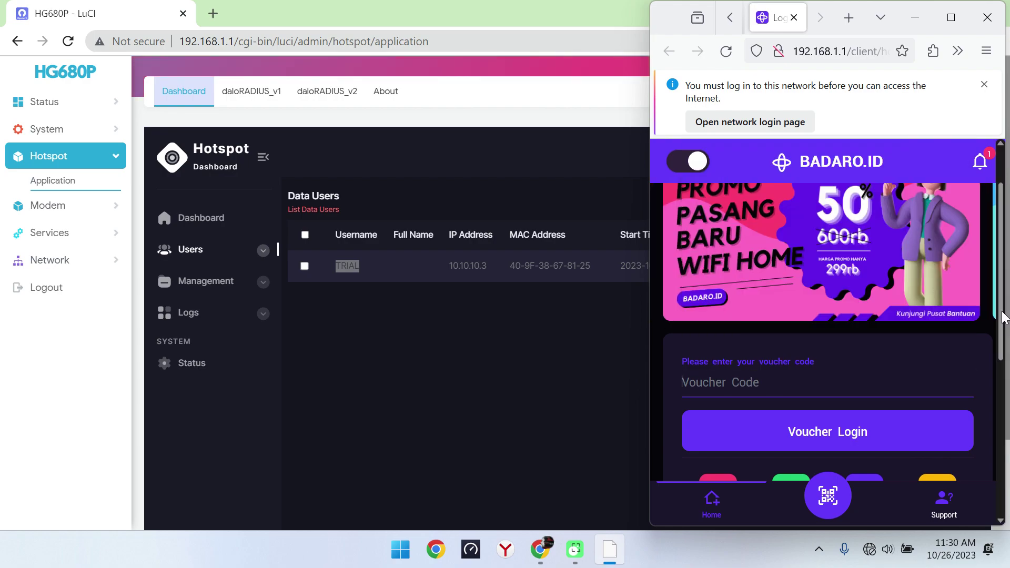
scroll(863, 379, "down", 2)
left_click(718, 425)
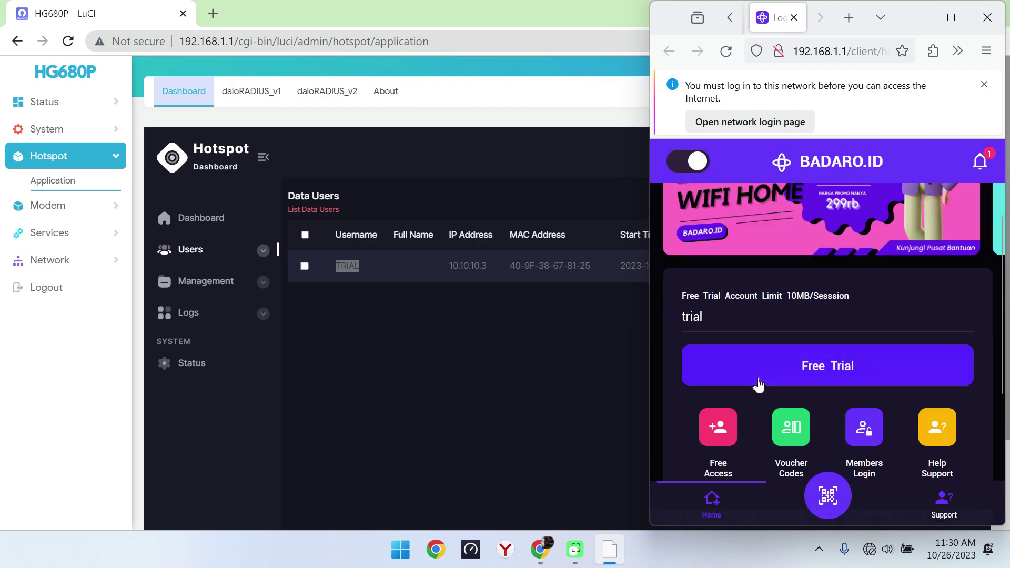
left_click(759, 380)
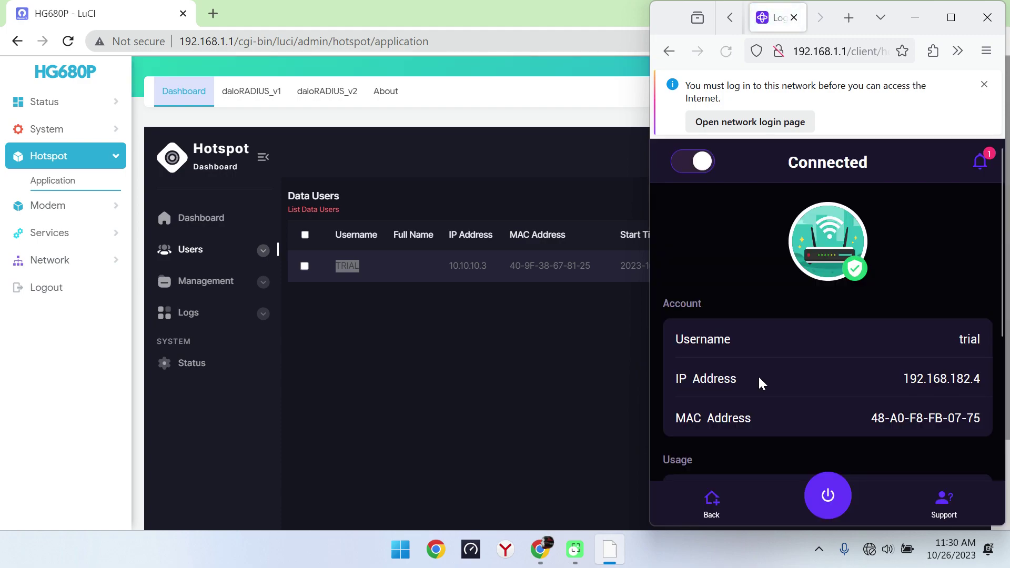
left_click(251, 286)
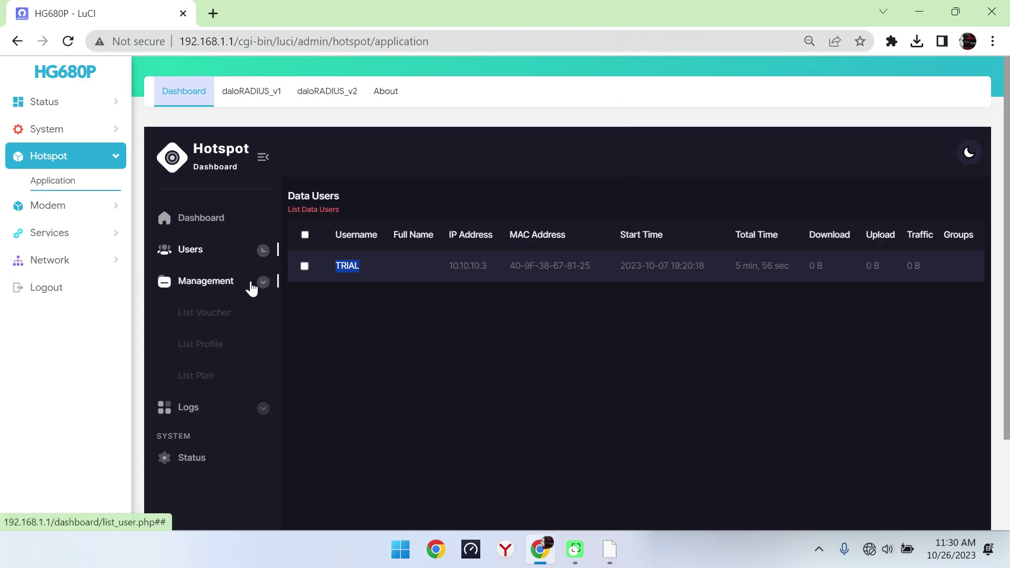
left_click(267, 257)
left_click(208, 310)
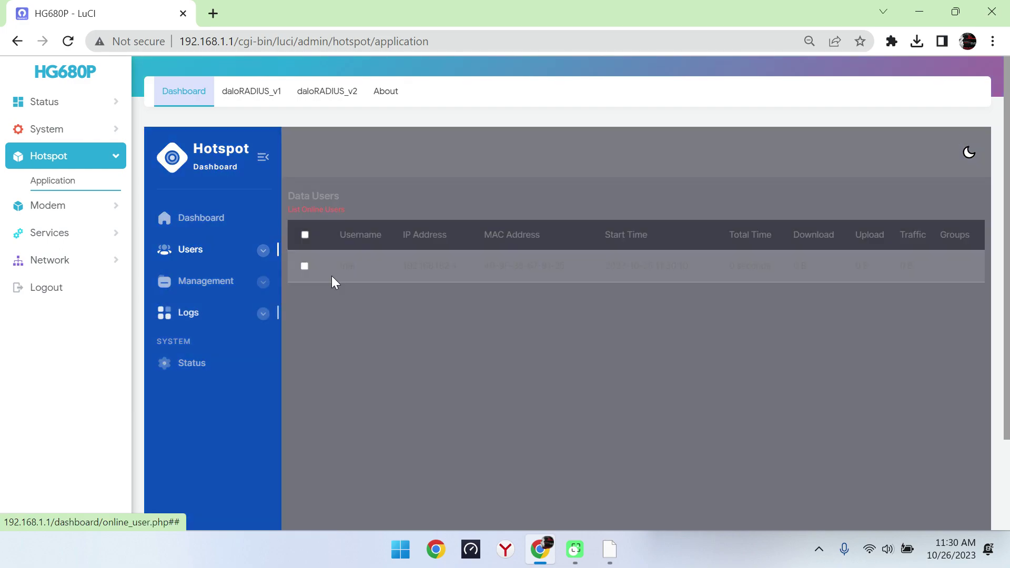
left_click(427, 309)
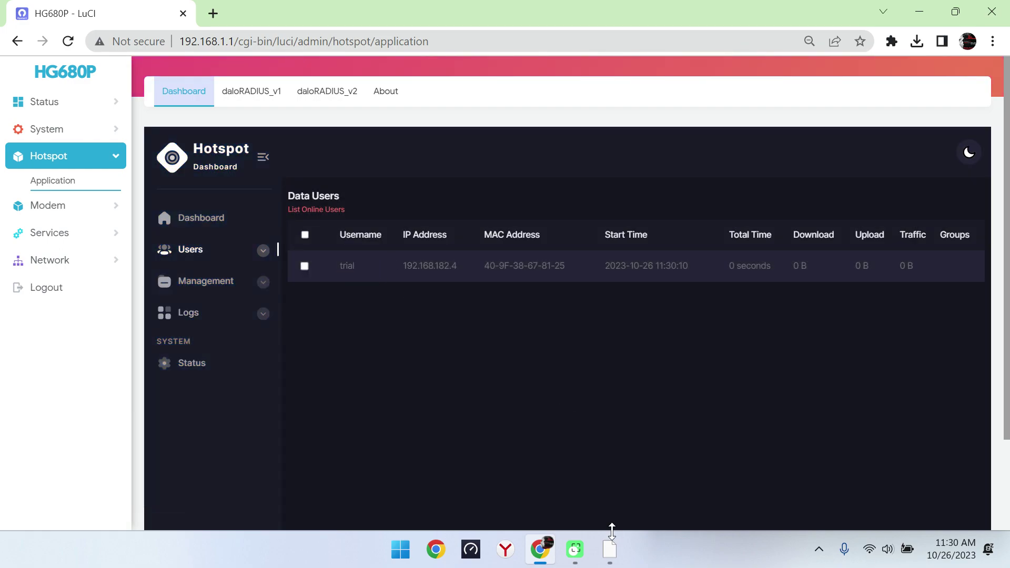
Step: Launch Speedtest, then shorten its window and move it further left
mouse_move(615, 556)
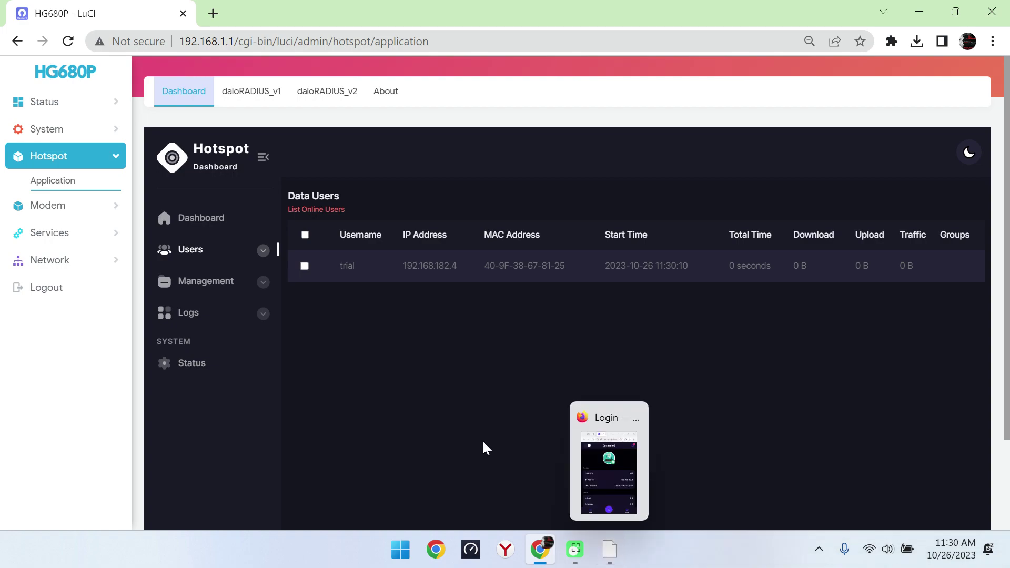
left_click(471, 550)
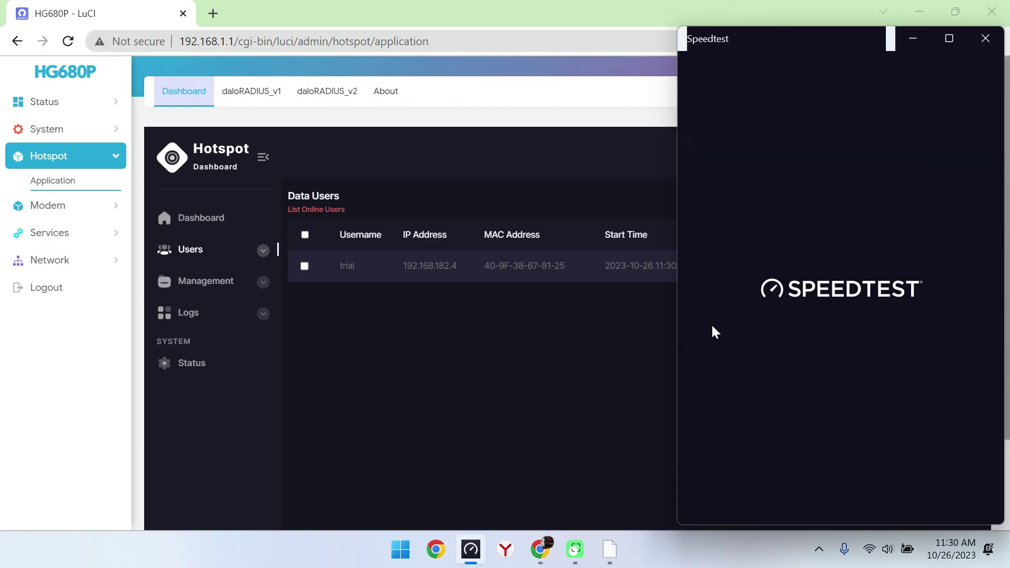
left_click_drag(679, 27, 820, 185)
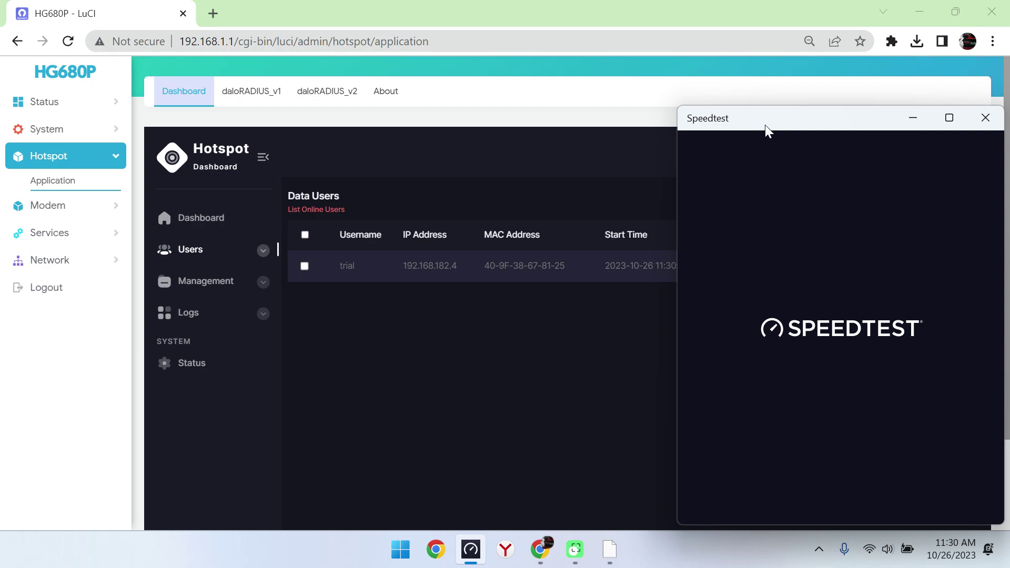
left_click_drag(765, 124, 608, 112)
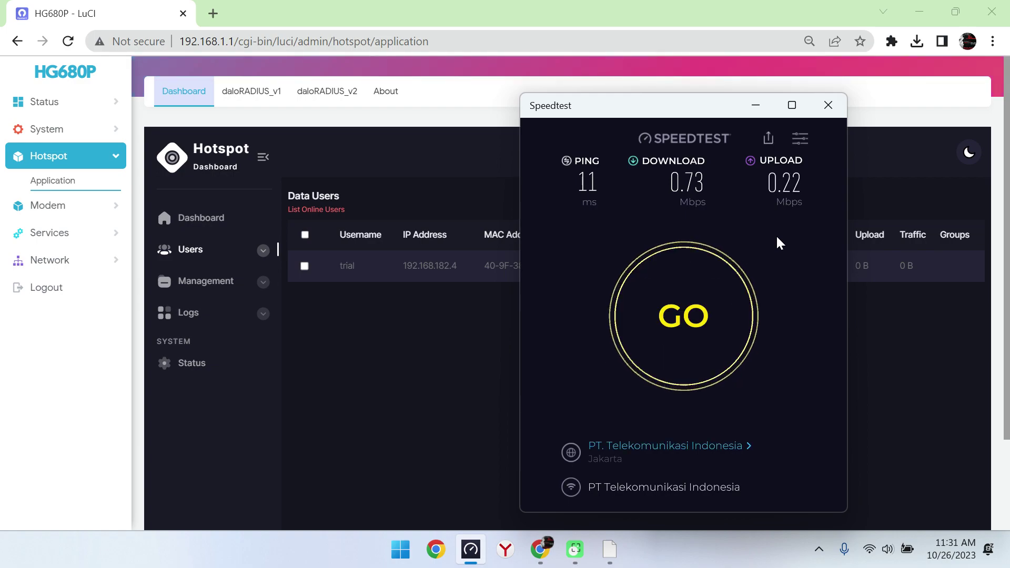
Step: Log the trial client out of the hotspot portal and confirm Logout
left_click(377, 350)
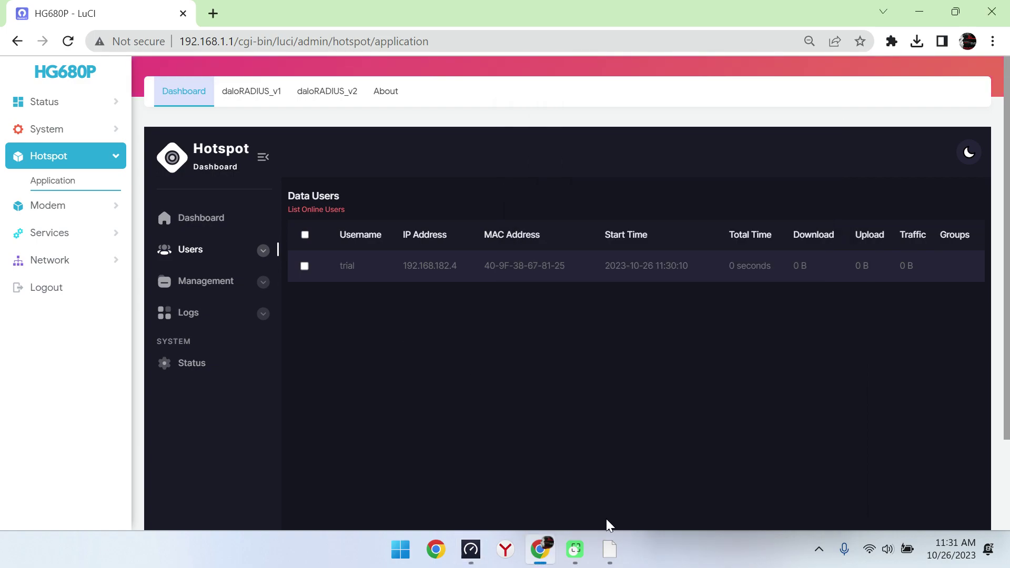
left_click(609, 549)
left_click(837, 503)
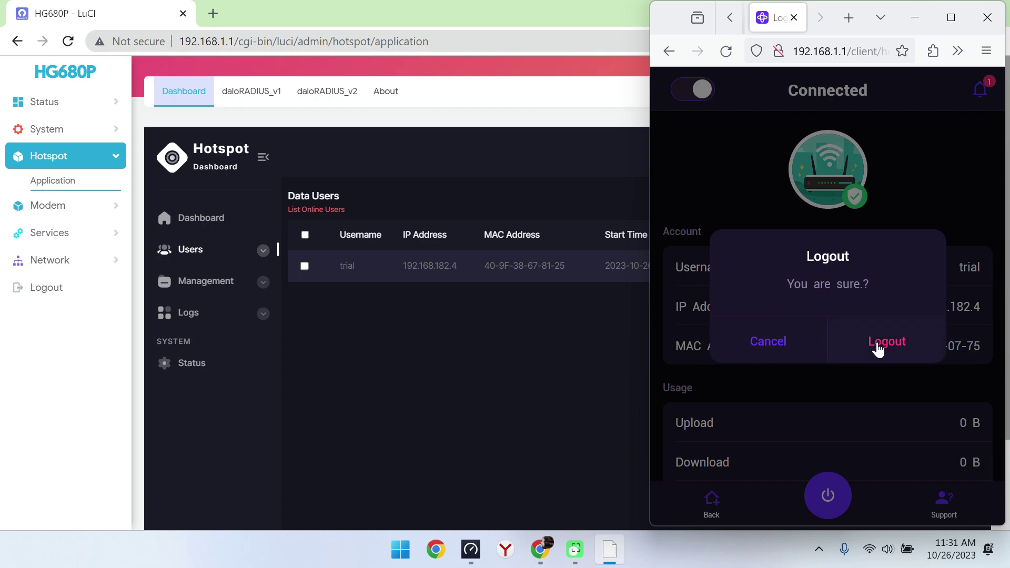
left_click(878, 344)
left_click(564, 340)
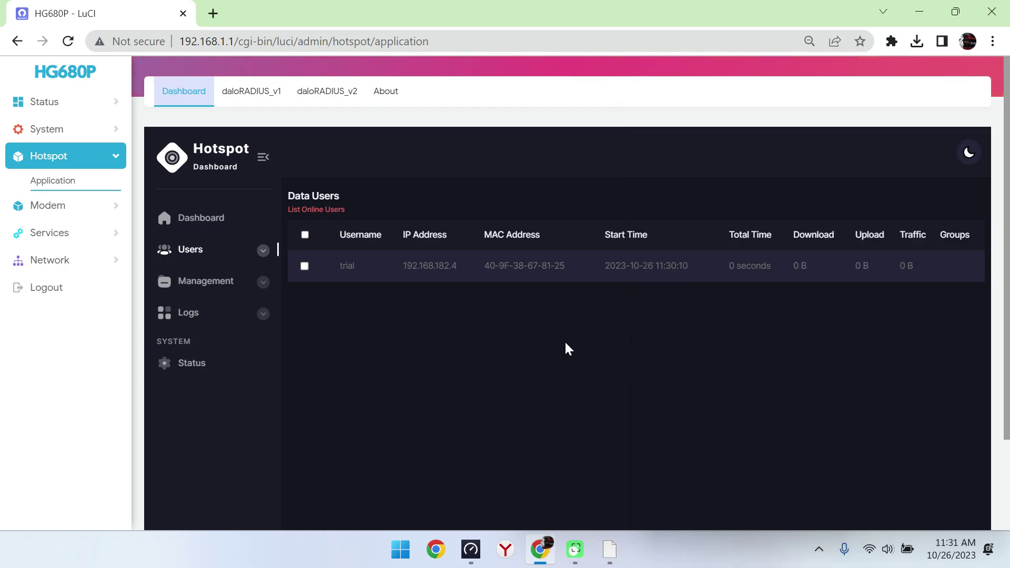
left_click(241, 96)
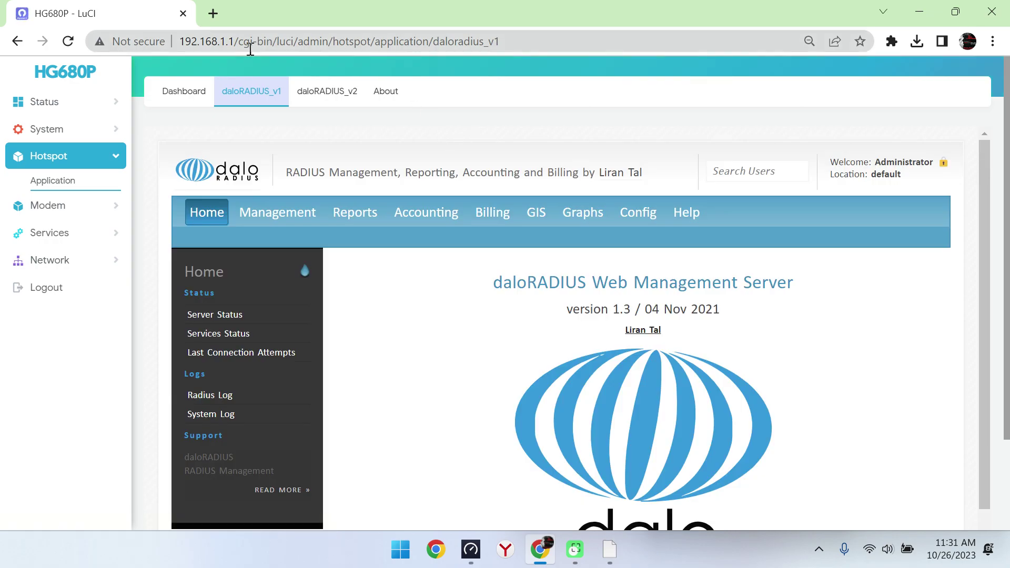
Step: Load the standalone daloRADIUS address and list all users
left_click_drag(238, 41, 430, 41)
key("BackSpace")
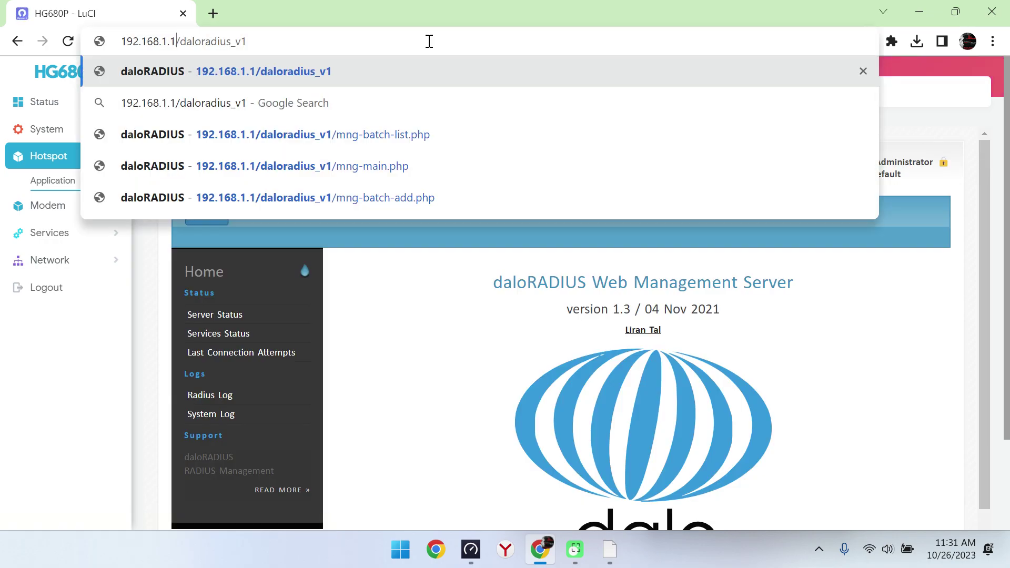
key("Return")
left_click(132, 152)
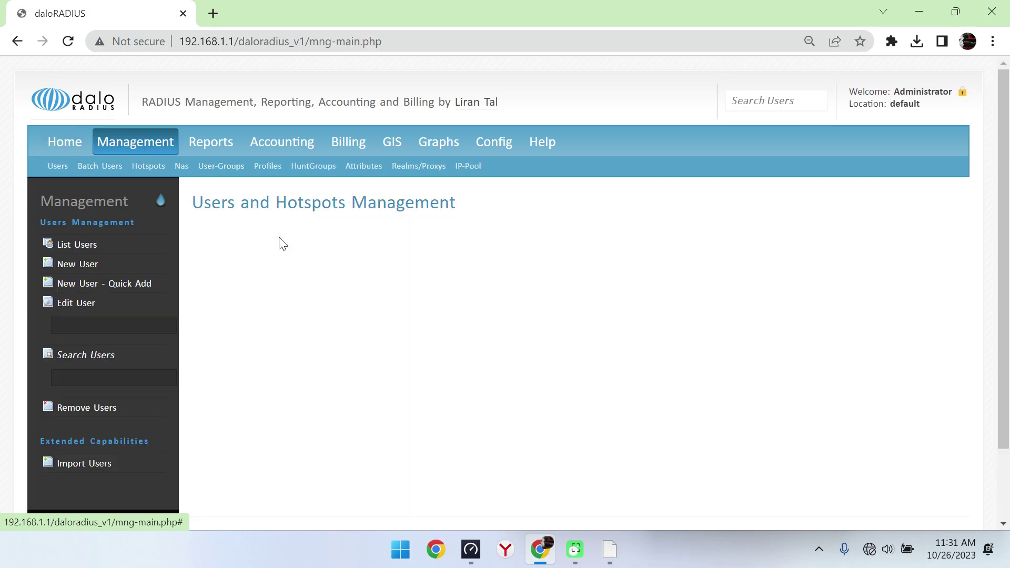
left_click(73, 244)
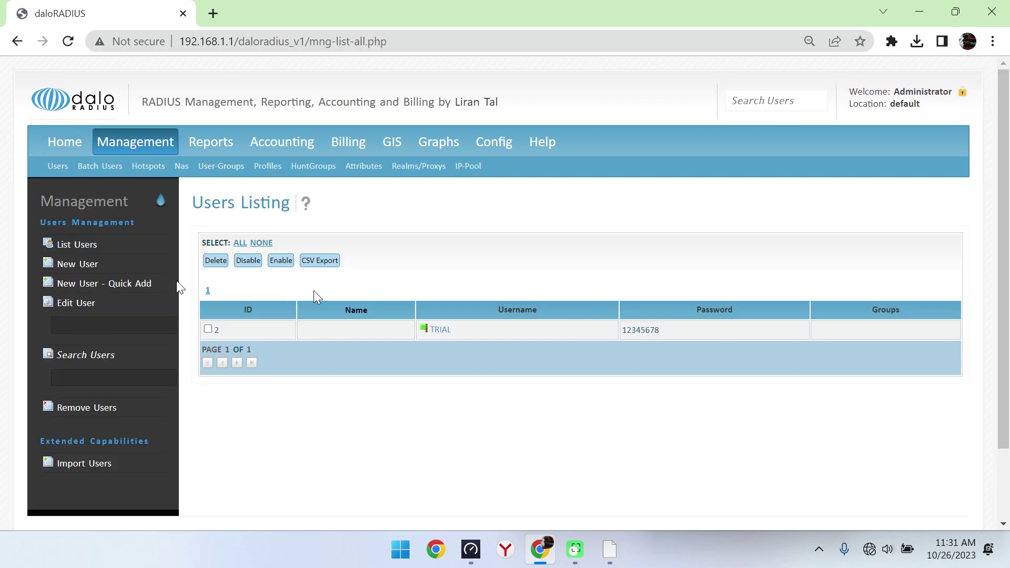
Step: Open the Batch Add Users form and name the batch 'Voucher 1Hari'
left_click(119, 167)
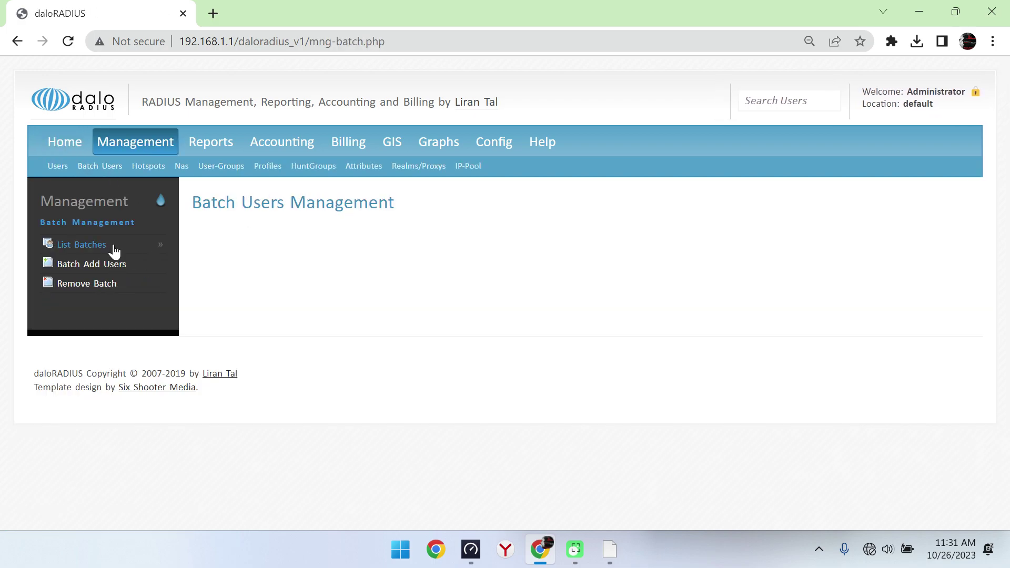
left_click(81, 245)
left_click(91, 264)
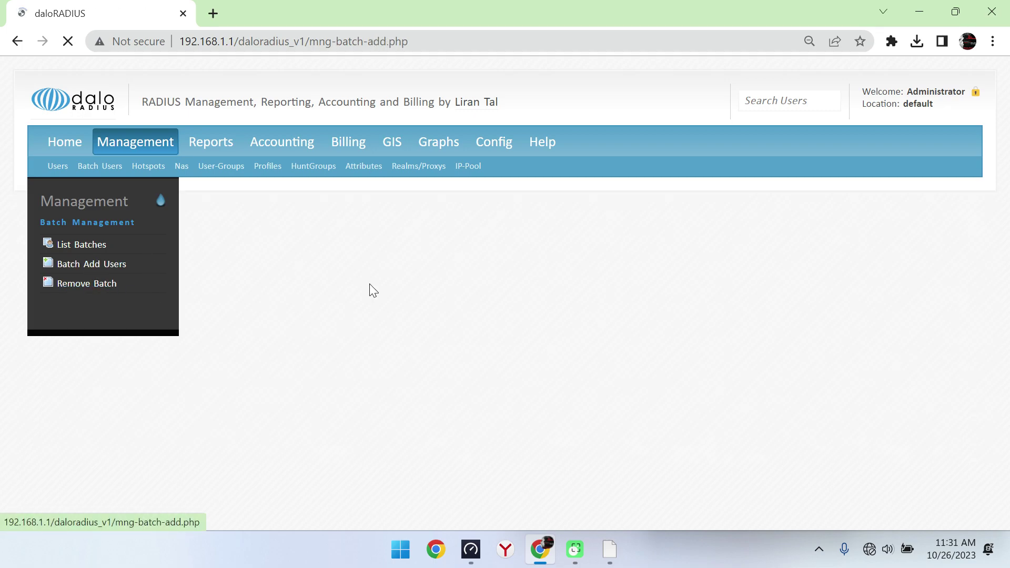
left_click(362, 272)
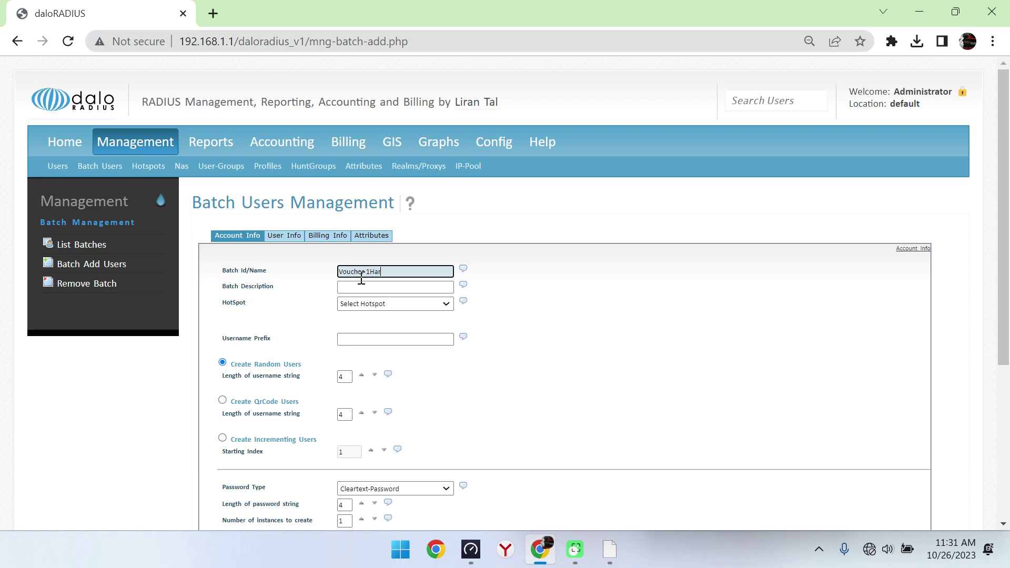
scroll(361, 279, "down", 3)
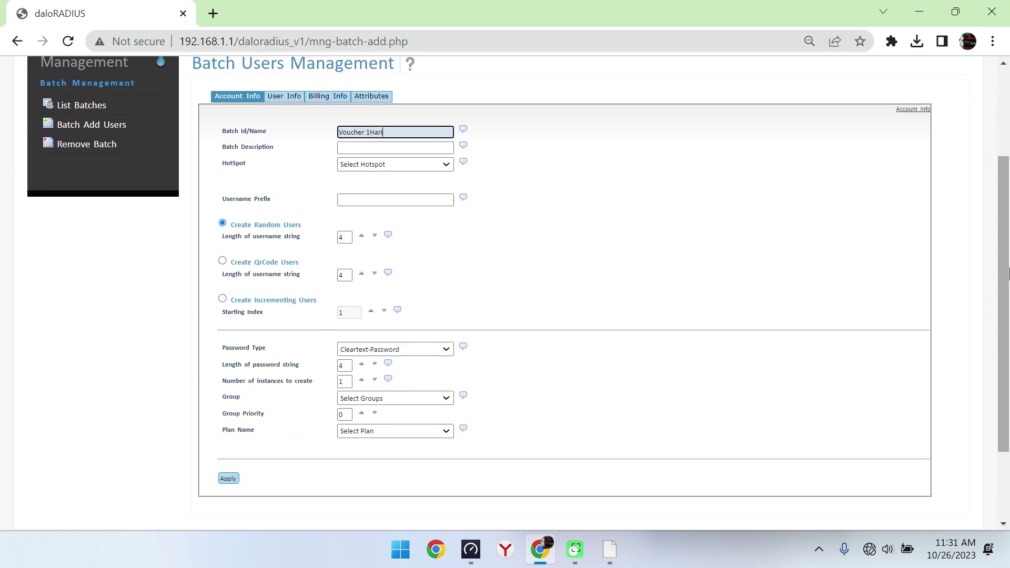
Step: Set hotspot daloRADIUS, QR-code users, QrCode-Password, 64 instances, group Profile 1Hari, Plan 1Hari
left_click(421, 164)
left_click(398, 196)
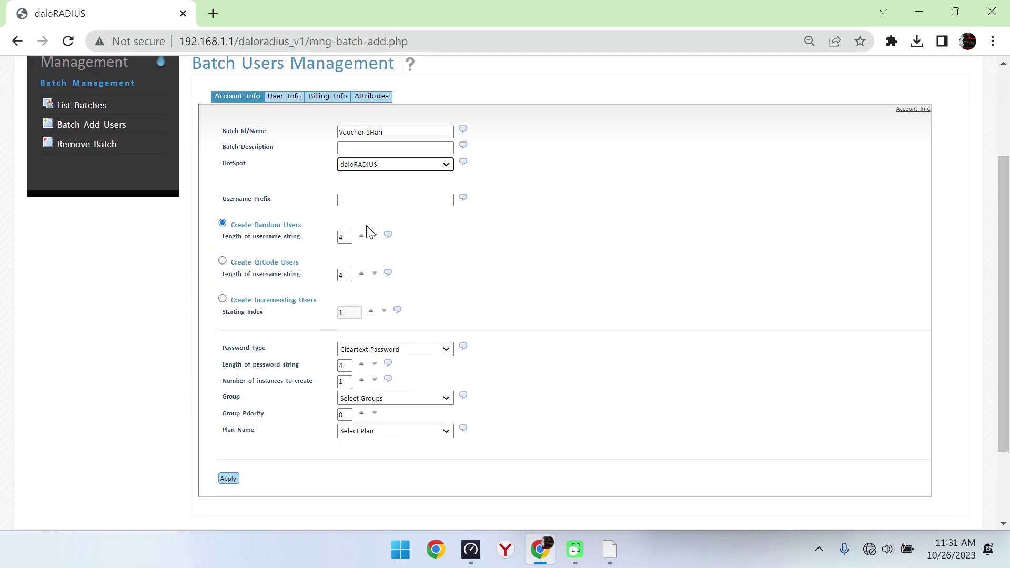
left_click(222, 261)
left_click(421, 349)
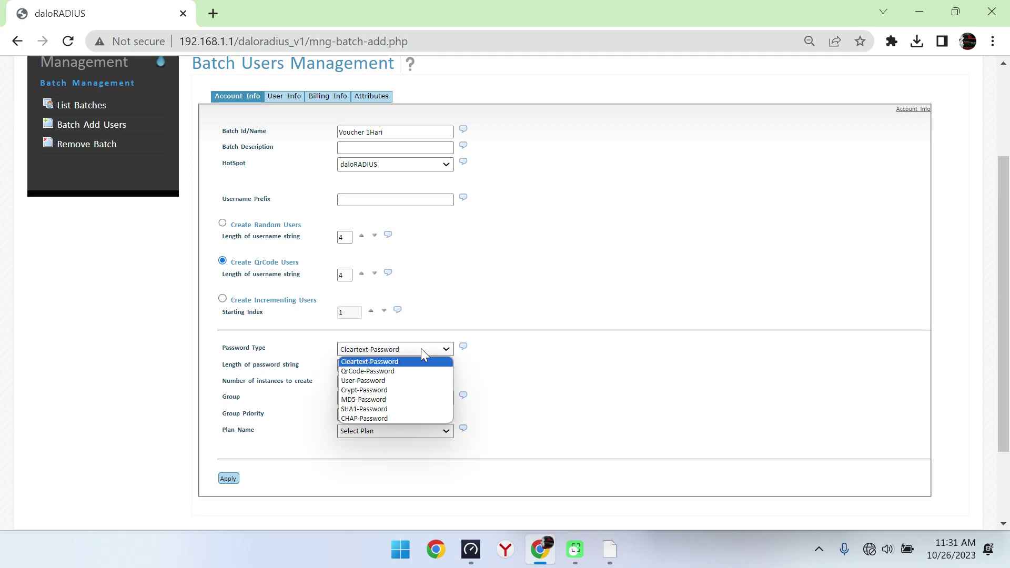
left_click(408, 369)
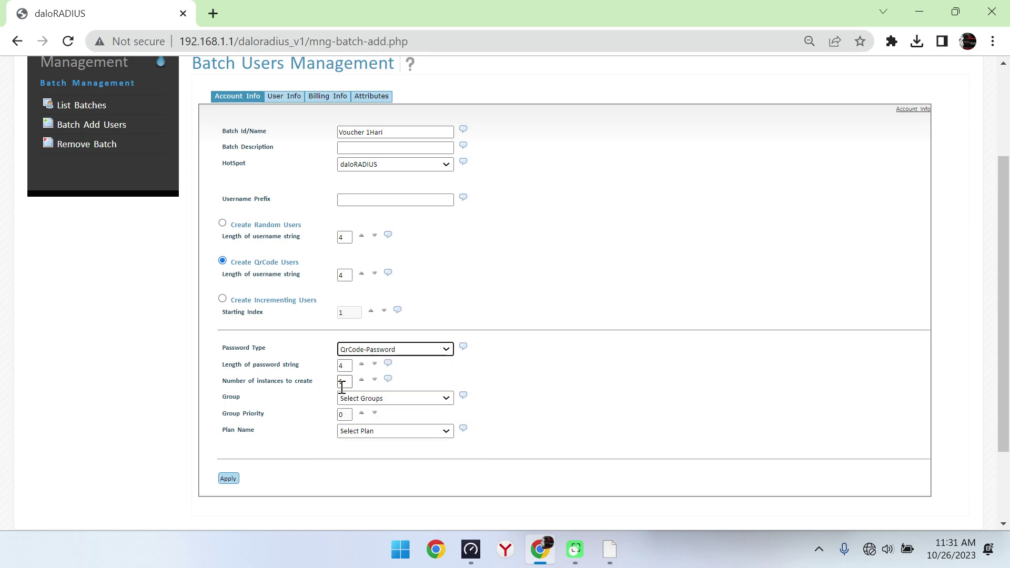
double_click(341, 387)
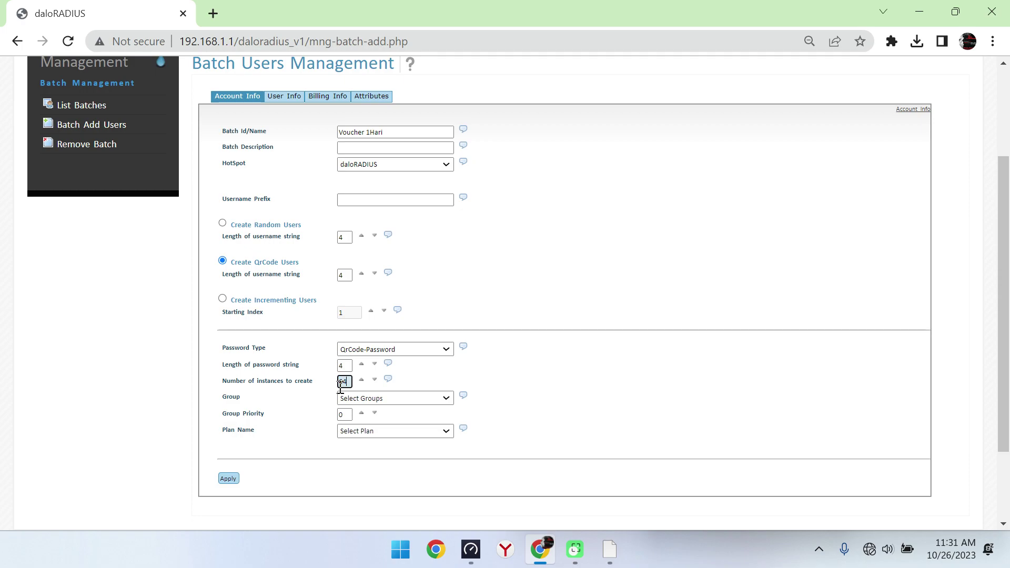
left_click(404, 399)
left_click(404, 424)
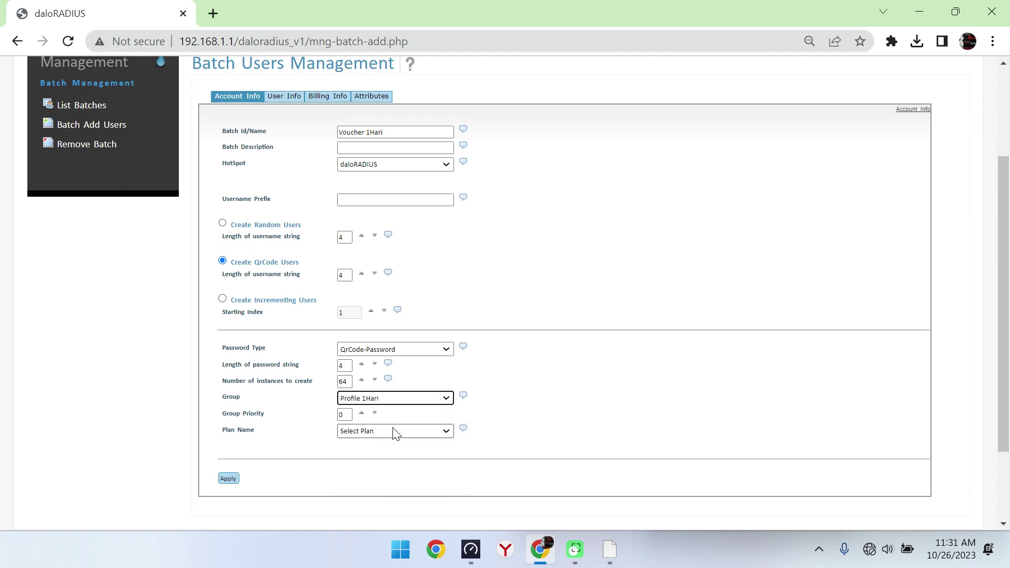
left_click(405, 438)
left_click(375, 454)
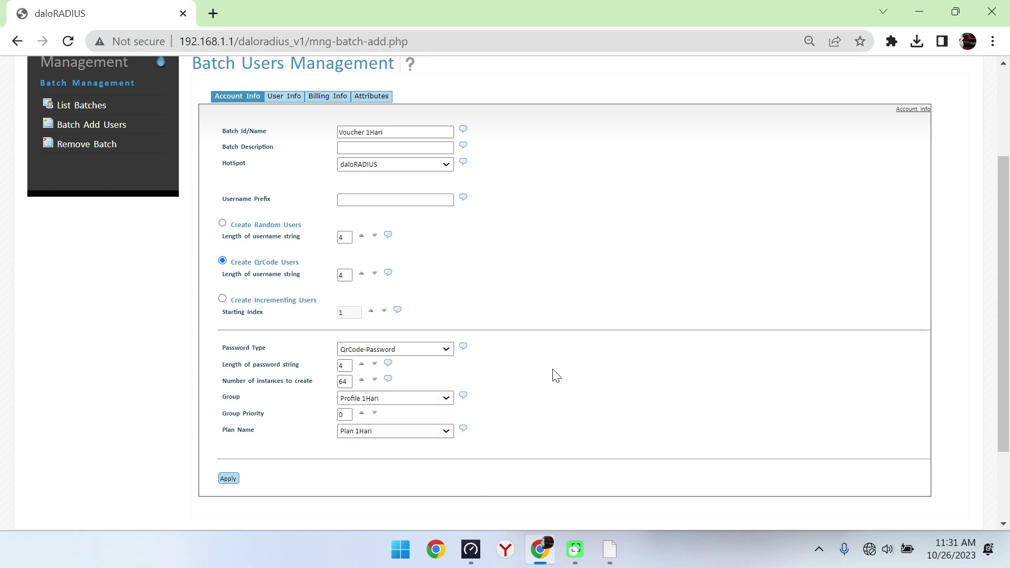
Step: Apply to create the 64-user batch and open its printable tickets
scroll(1007, 307, "up", 2)
scroll(312, 457, "down", 3)
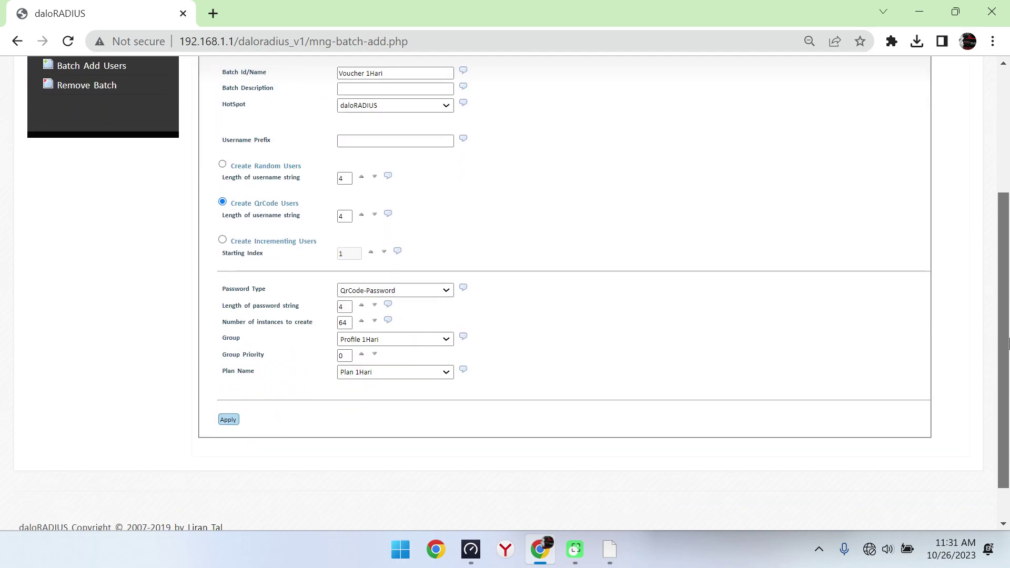
left_click(229, 420)
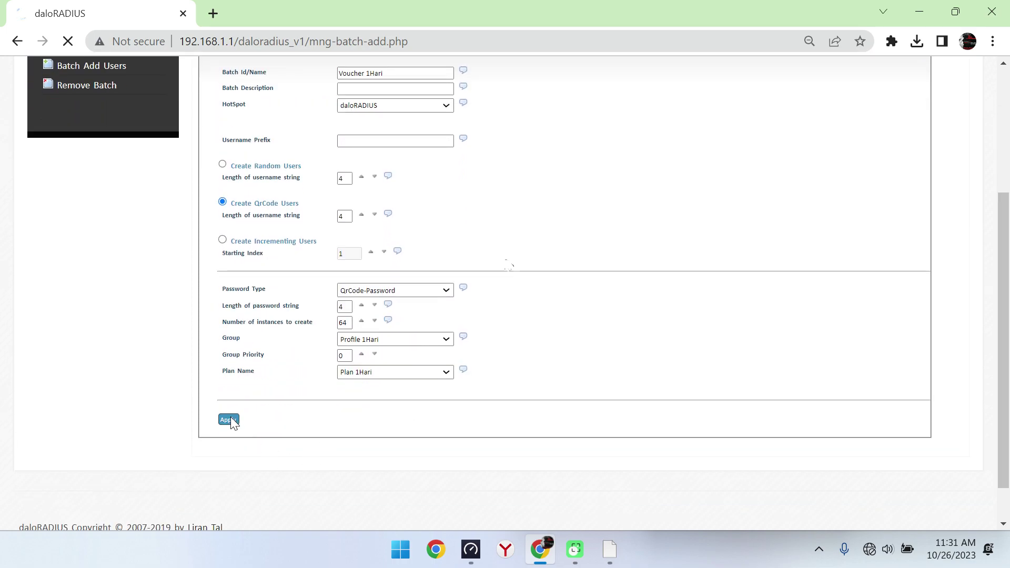
left_click(286, 233)
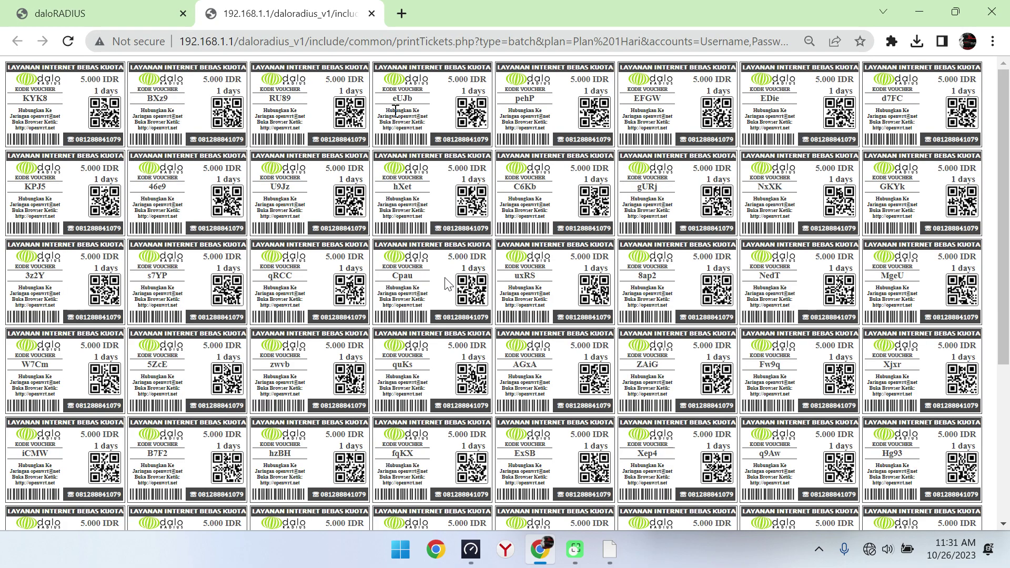
Step: Inspect voucher codes Cpau and KYK8, then return to daloRADIUS's Users overview
left_click_drag(415, 276, 399, 275)
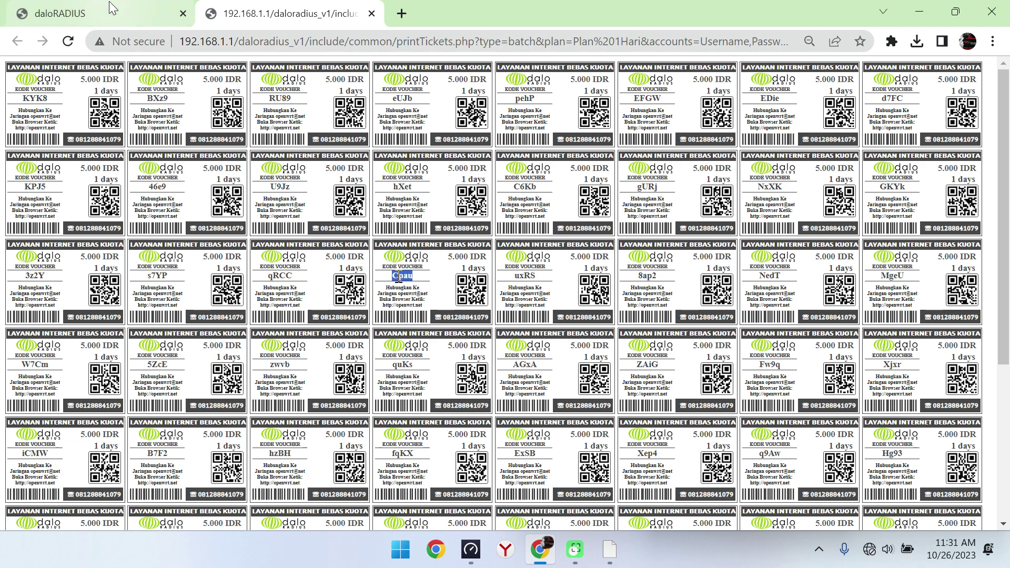
left_click_drag(48, 98, 23, 98)
left_click(97, 11)
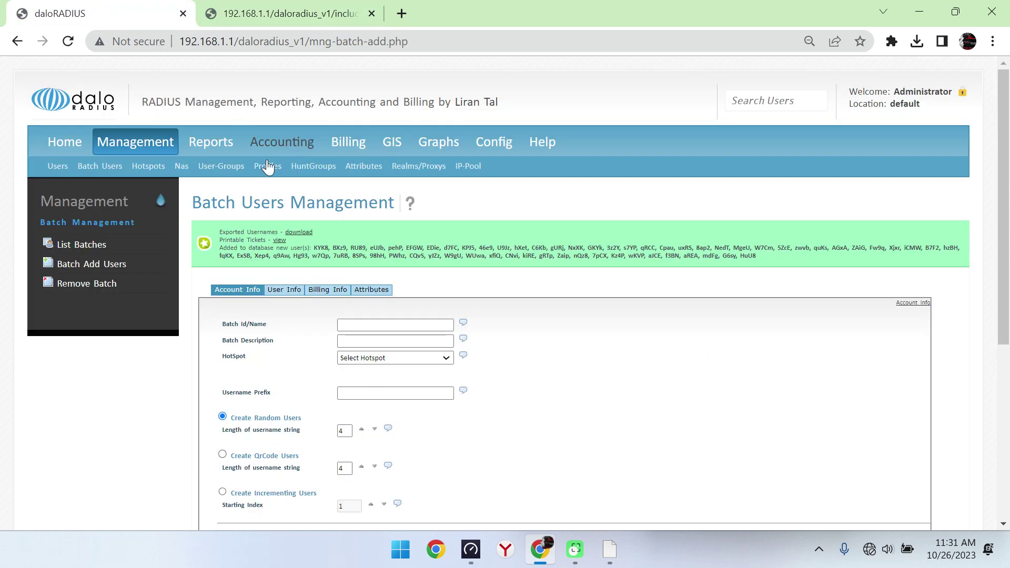
left_click(58, 167)
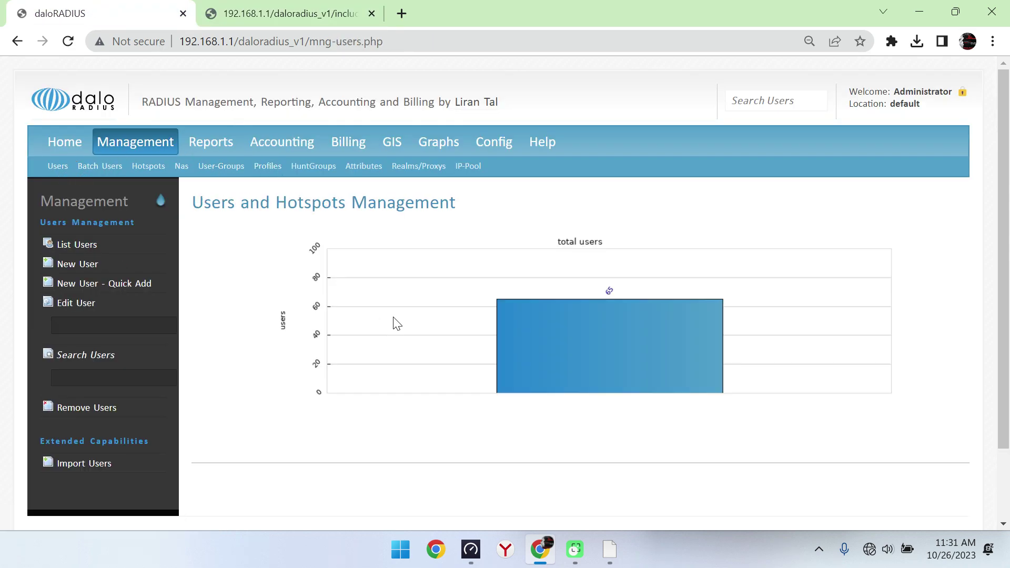
Step: Switch the address from daloradius_v1 to daloradius_v2 and list the users there
left_click(79, 245)
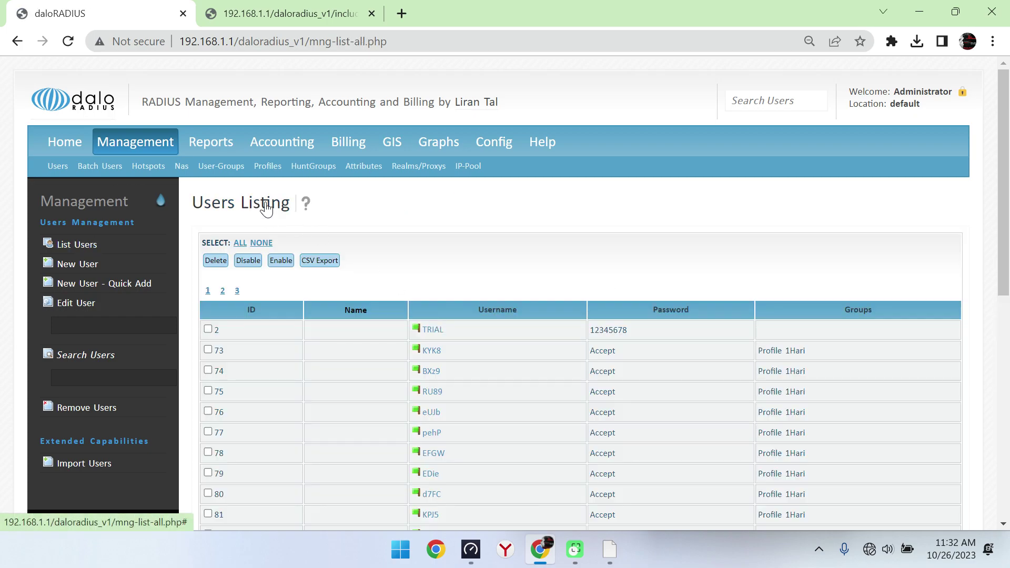
left_click_drag(298, 41, 485, 53)
type("2")
key("Return")
left_click(192, 75)
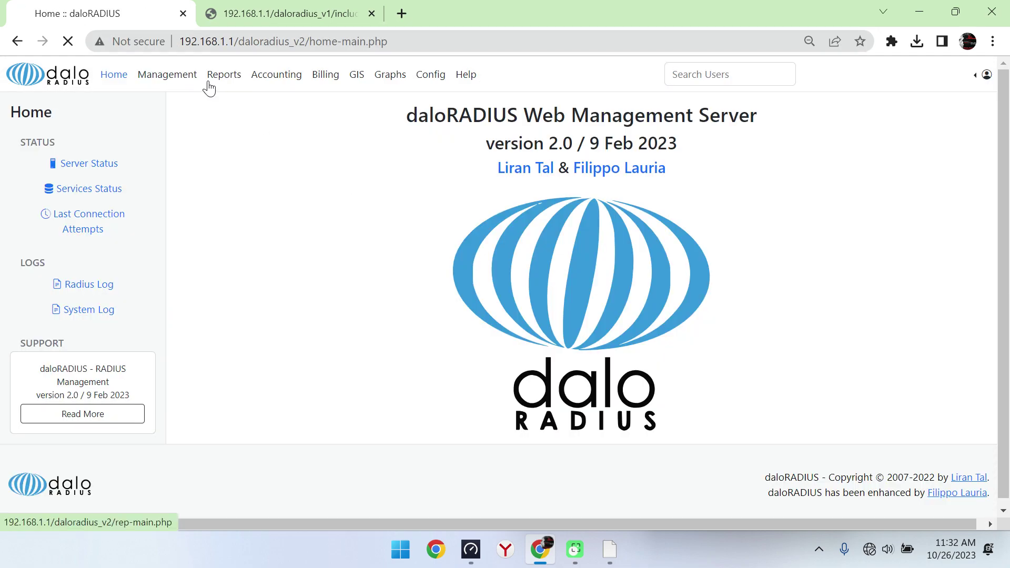
left_click(120, 247)
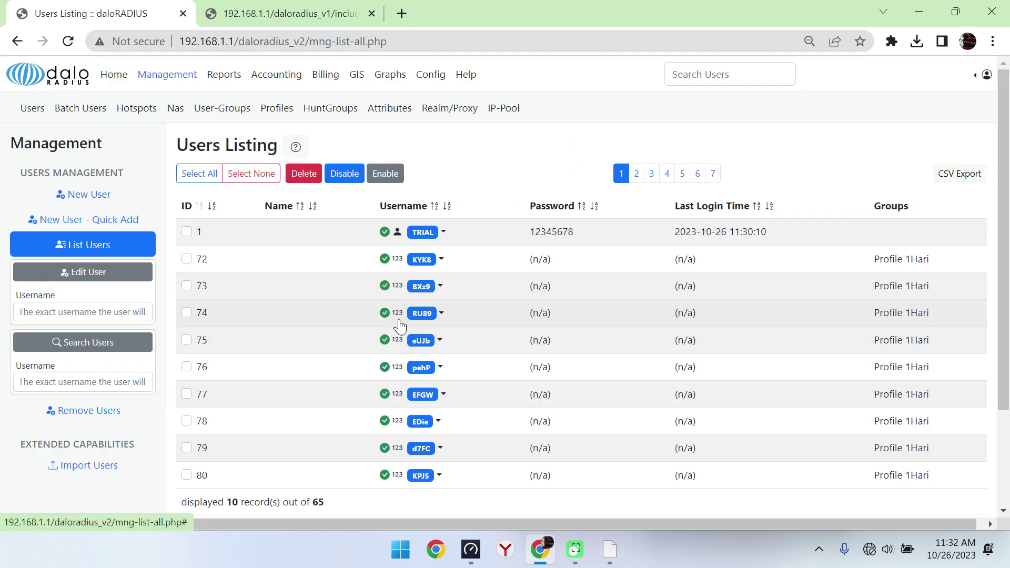
left_click(441, 259)
Step: Edit user KYK8 and view its Check, Reply, Contact, Billing, Groups and Extra tabs
left_click(455, 271)
left_click(441, 259)
left_click(458, 283)
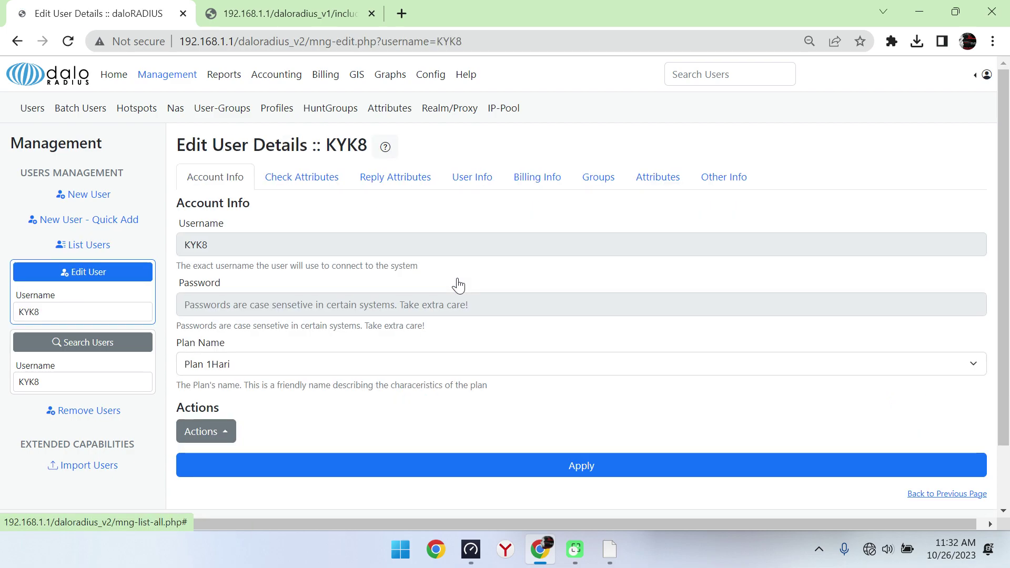
left_click(308, 174)
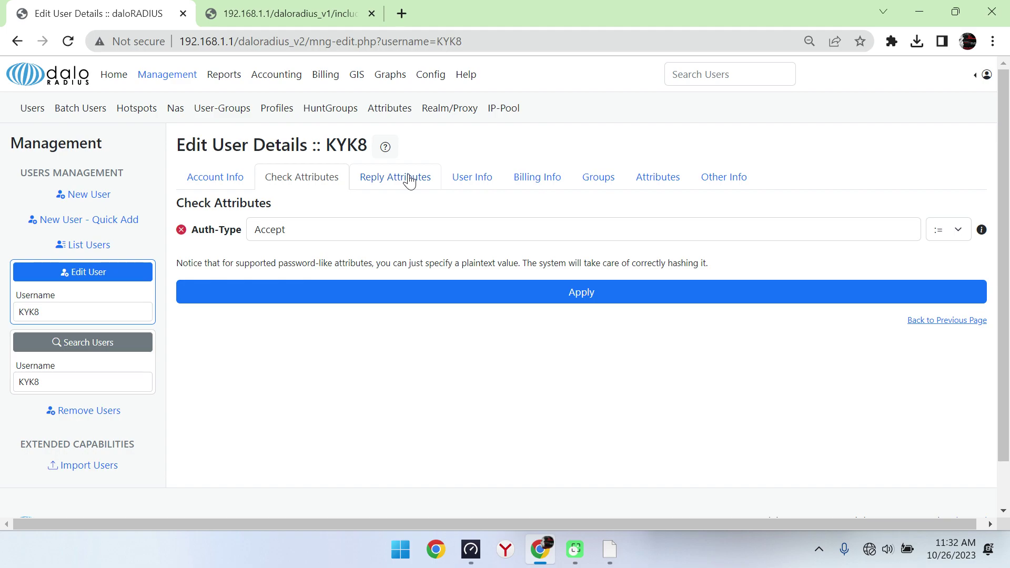
left_click(408, 178)
left_click(471, 179)
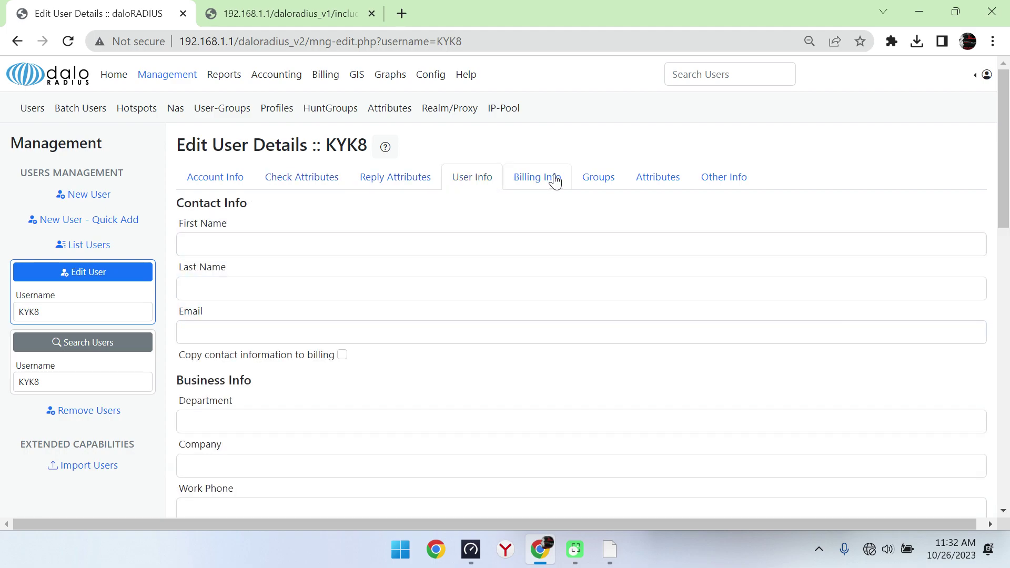
left_click(555, 181)
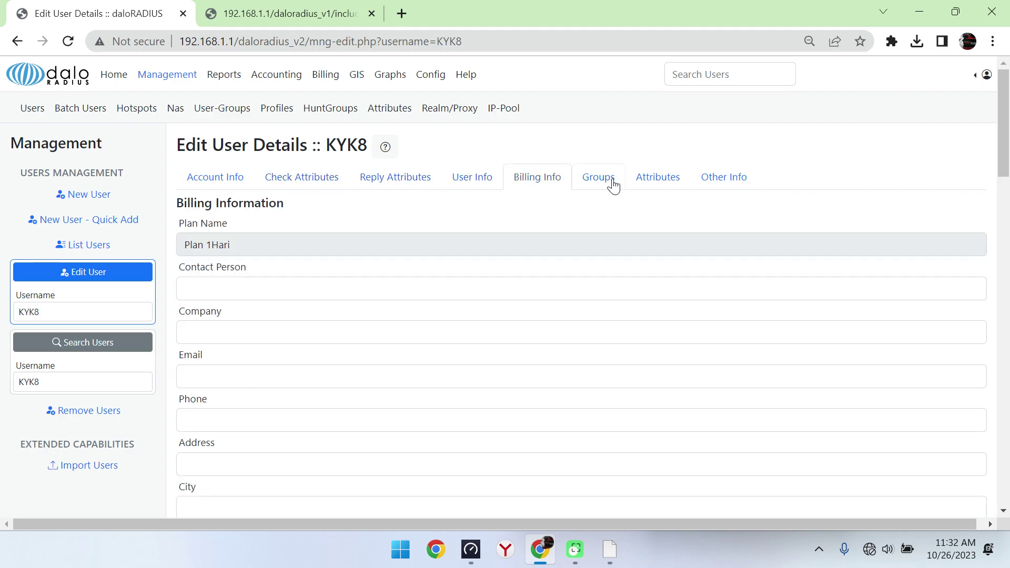
left_click(614, 184)
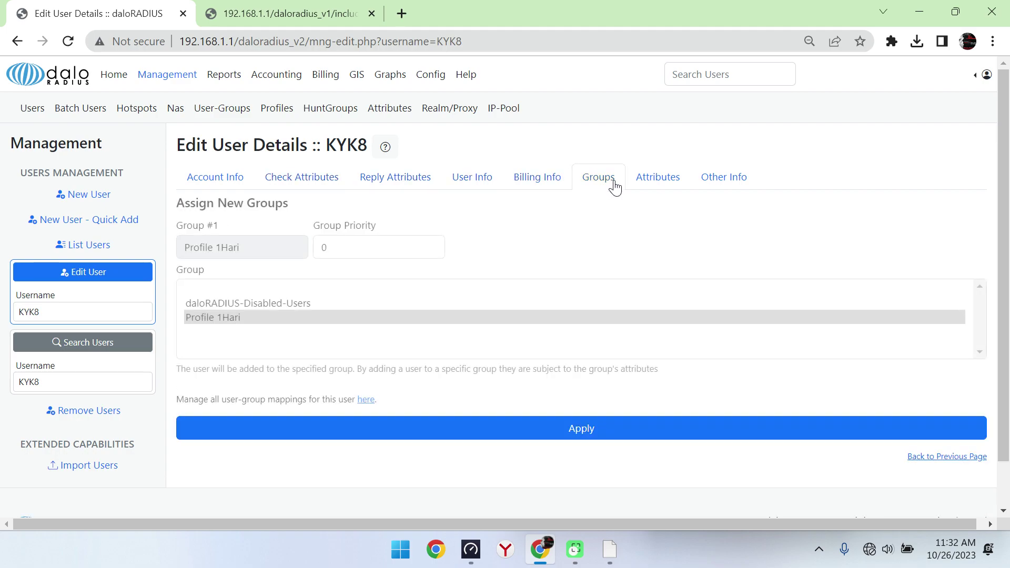
left_click(662, 186)
Step: Review KYK8's Other Info plan, subscription and session sections, showing it offline
left_click(731, 179)
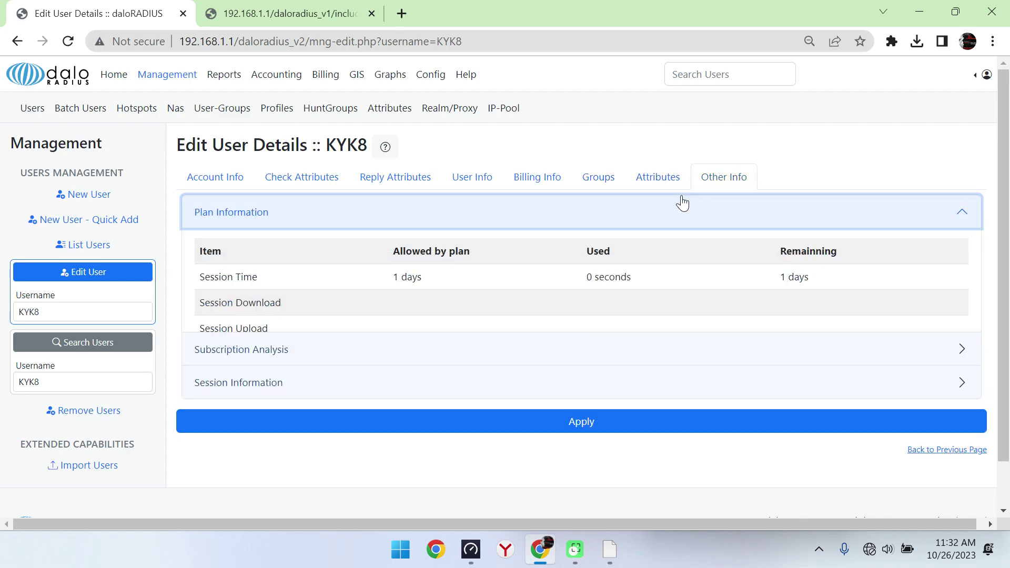
left_click(632, 223)
left_click(547, 248)
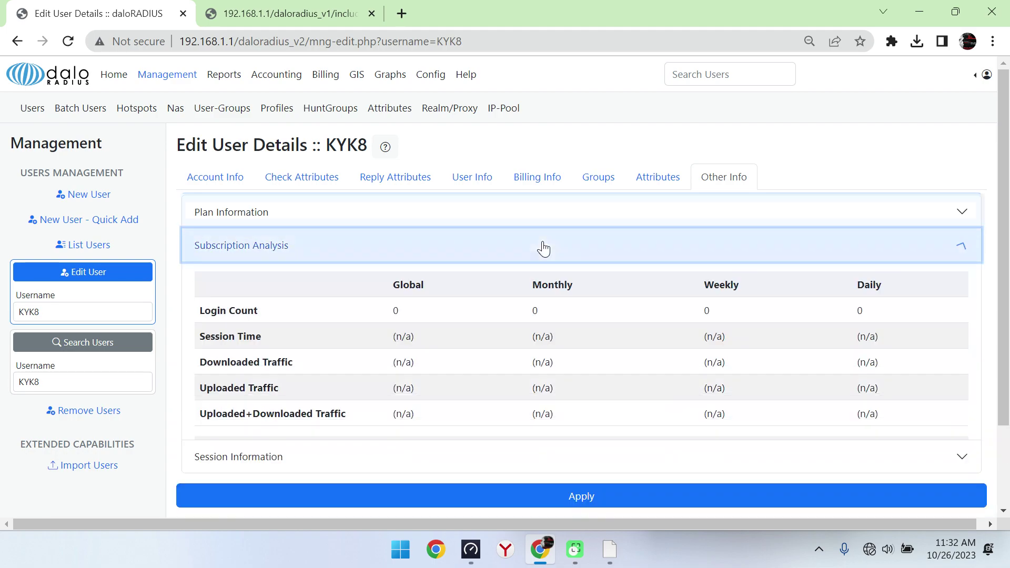
left_click(621, 258)
left_click(571, 290)
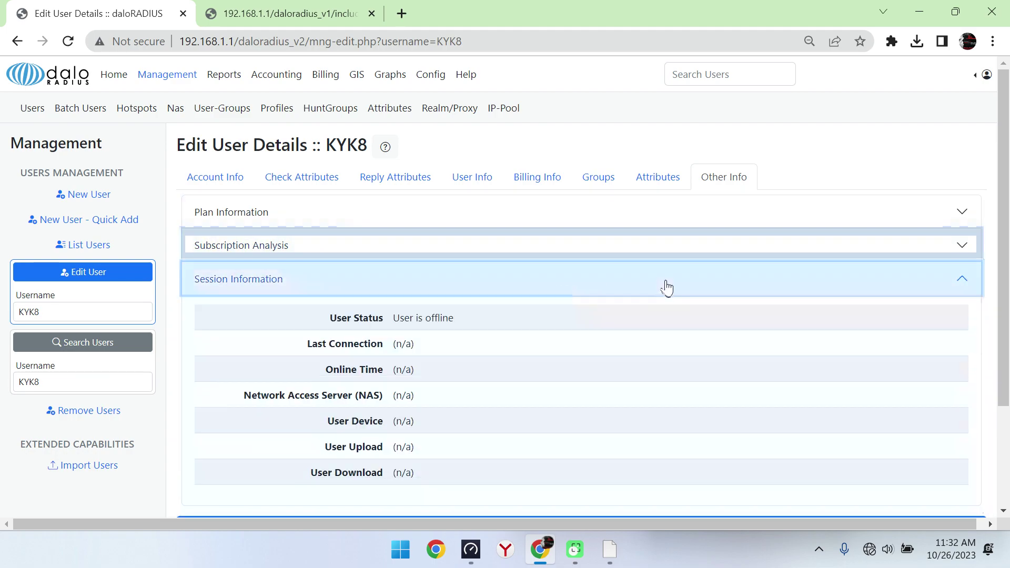
left_click(667, 288)
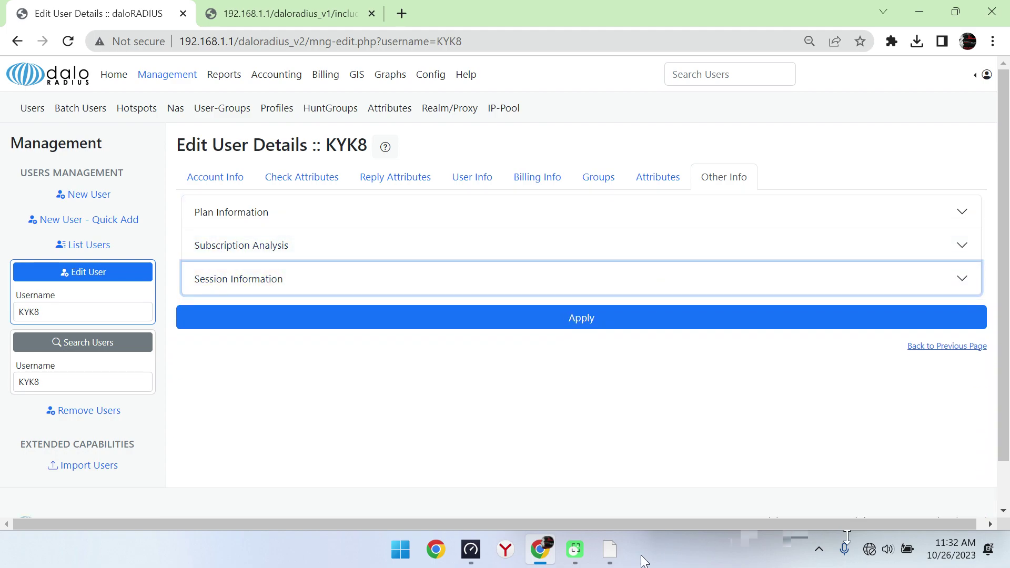
left_click(609, 550)
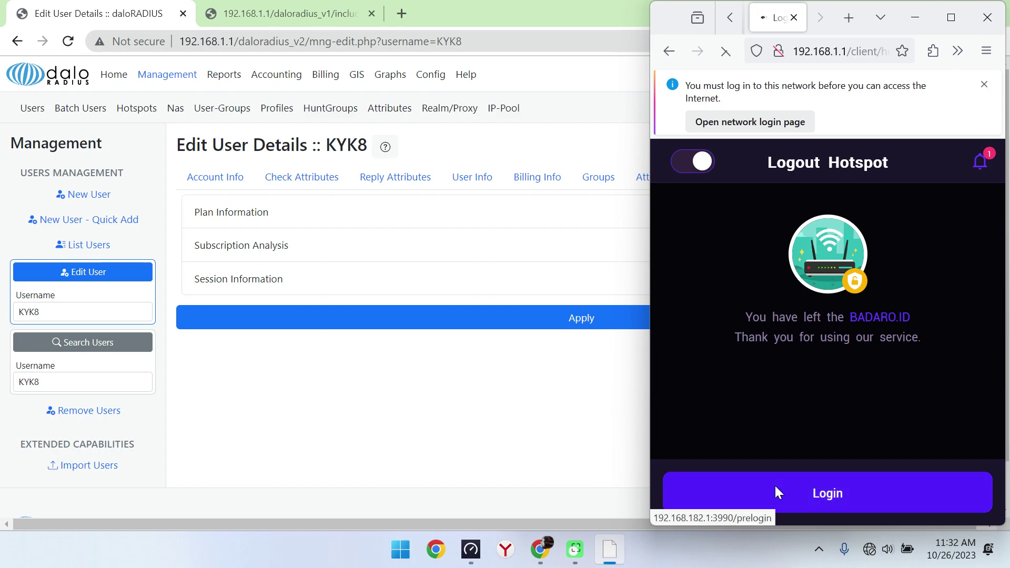
left_click(776, 487)
left_click(814, 321)
left_click(725, 254)
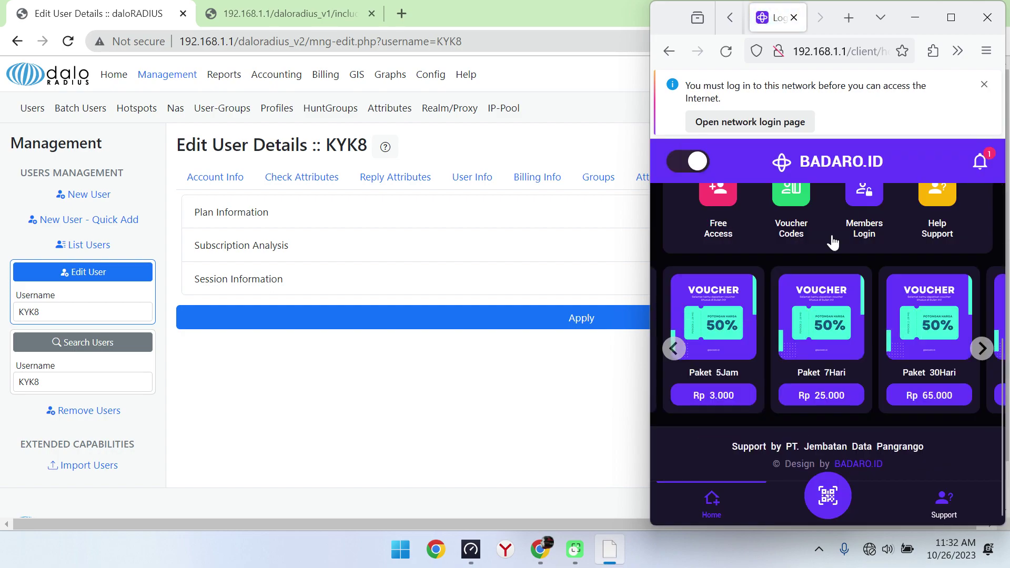
scroll(1001, 209, "up", 5)
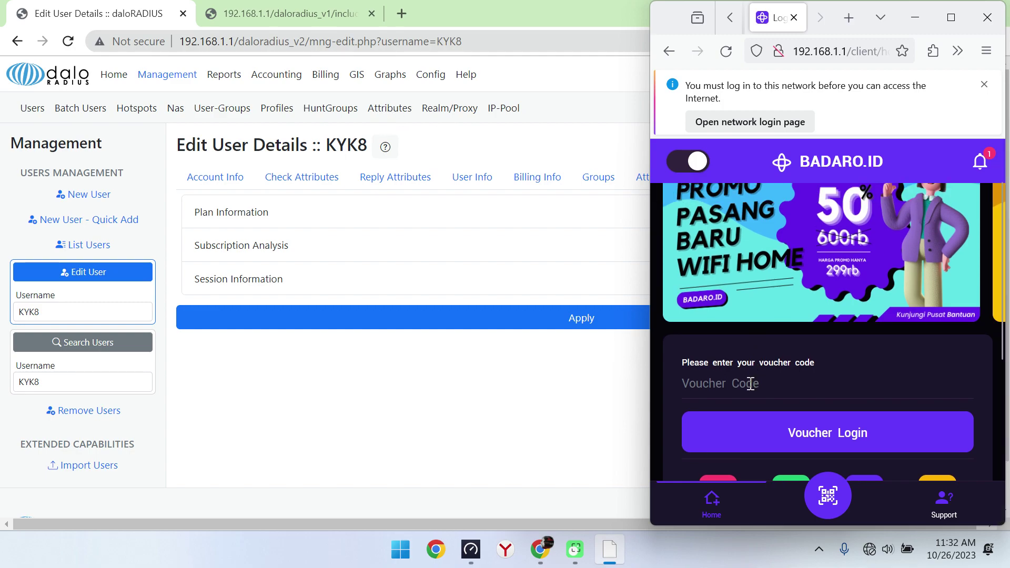
left_click(751, 384)
type("KYK8")
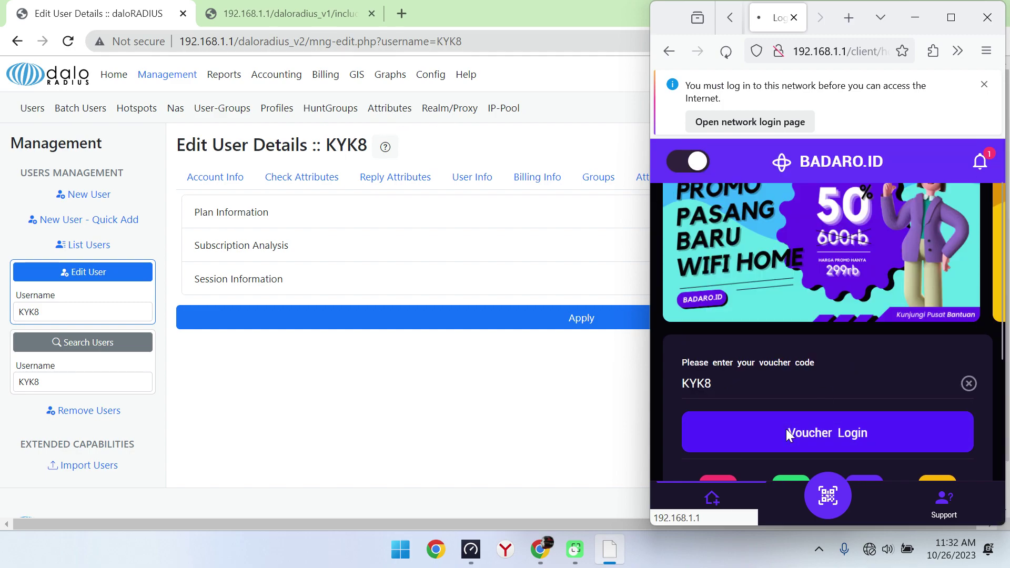
left_click(786, 428)
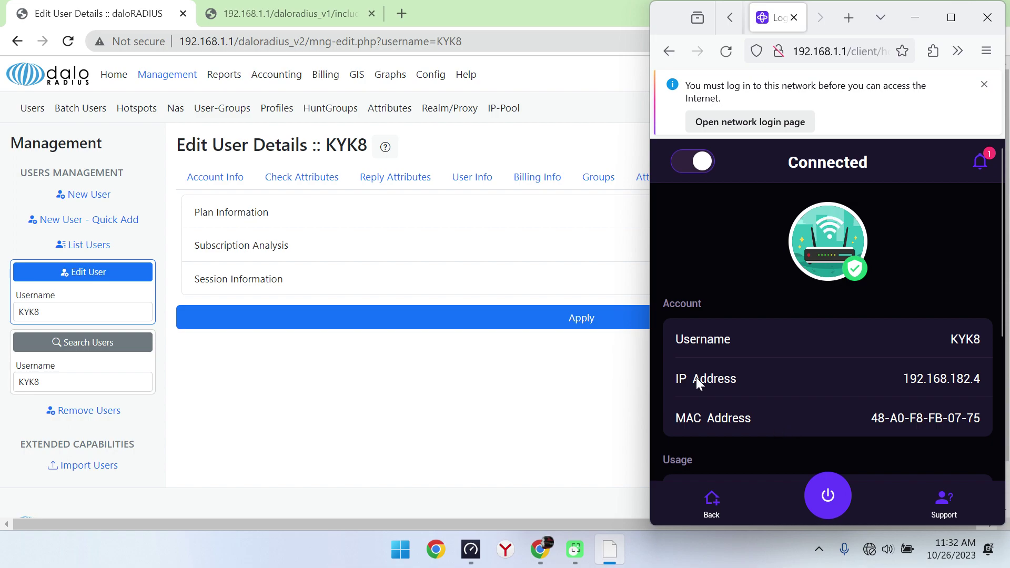
left_click(91, 244)
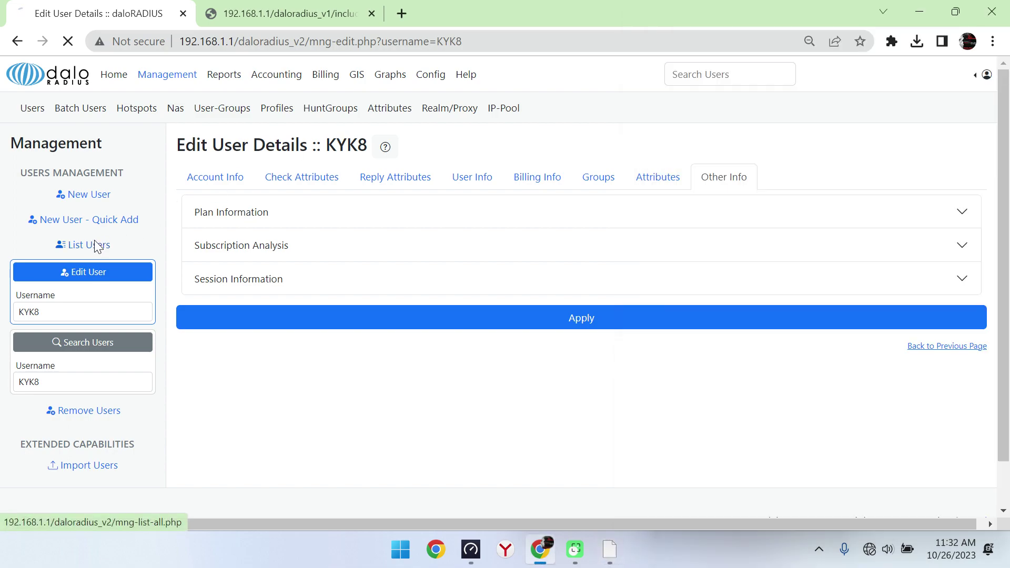
Step: Check KYK8's Other Info session section, which reports 'User is online'
left_click(443, 260)
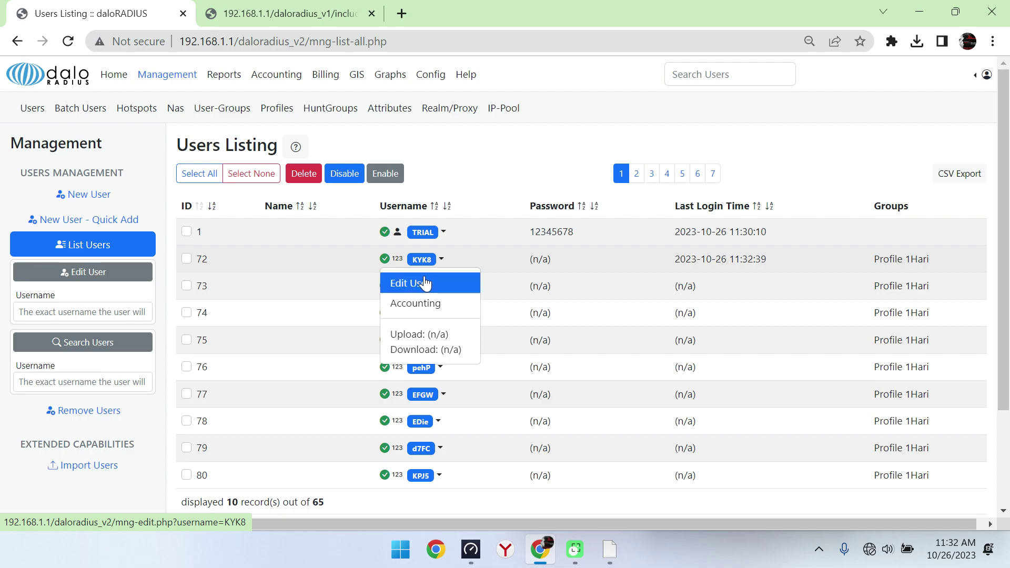
left_click(413, 282)
left_click(716, 185)
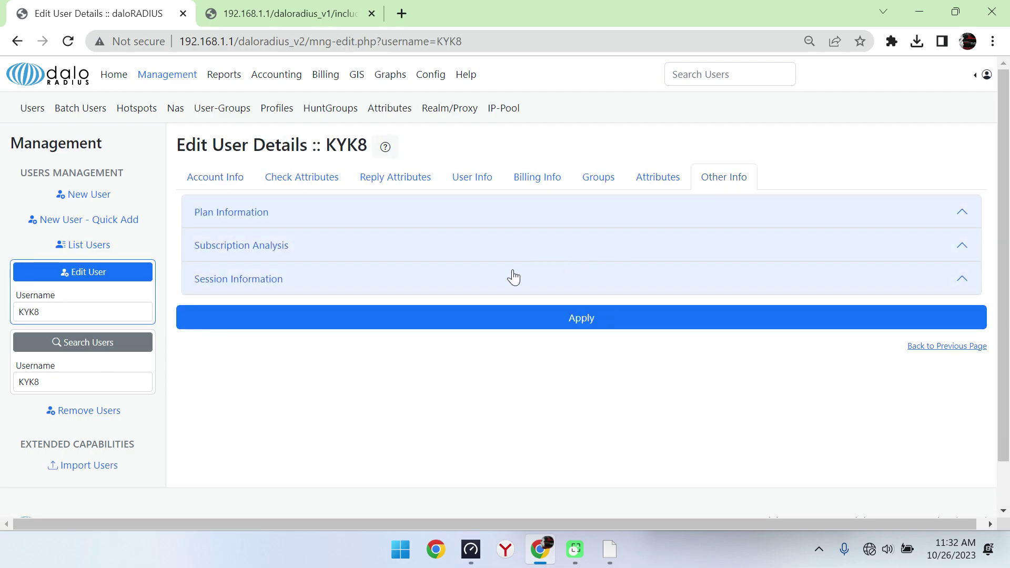
left_click(427, 221)
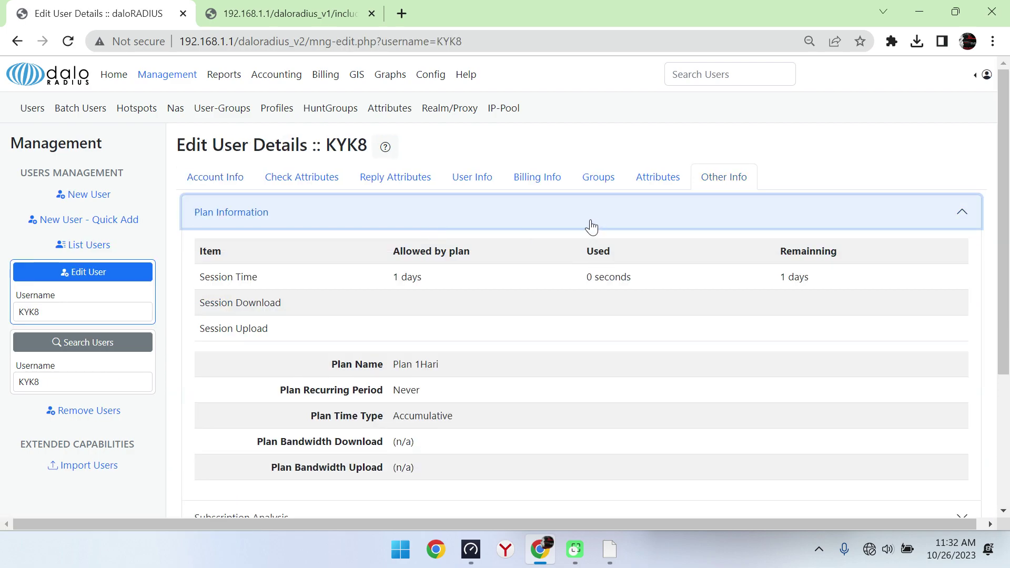
left_click(592, 224)
left_click(428, 278)
left_click_drag(555, 317, 393, 317)
left_click(532, 317)
Step: View the management overview listing KYK8's active session at 192.168.182.4
left_click(120, 78)
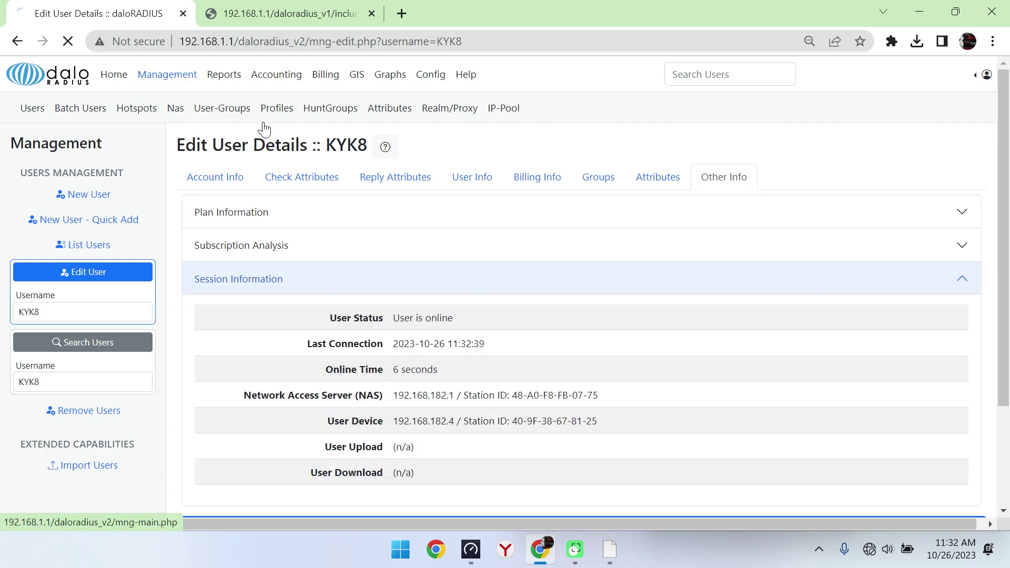
left_click(167, 74)
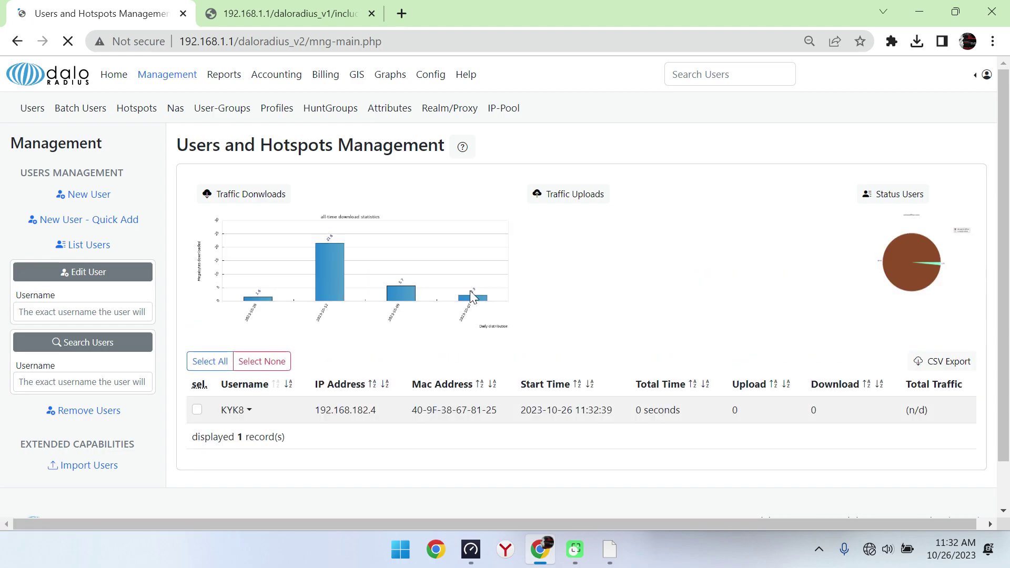
left_click(258, 415)
left_click(258, 415)
left_click(318, 8)
left_click(136, 8)
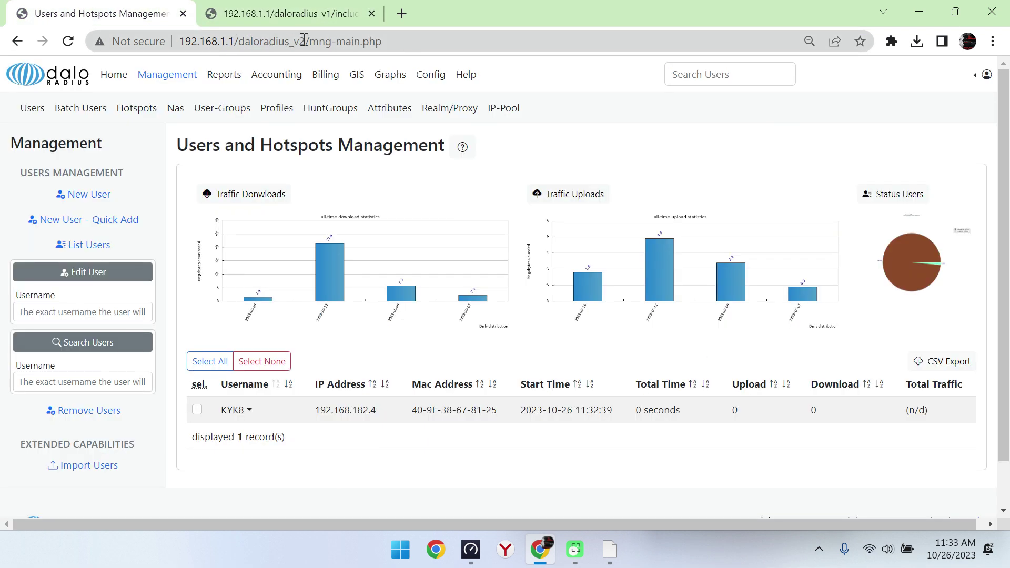
Step: Trim the address to /daloradius_v1/ and load that admin panel
left_click_drag(304, 41, 588, 55)
key("BackSpace")
key("Return")
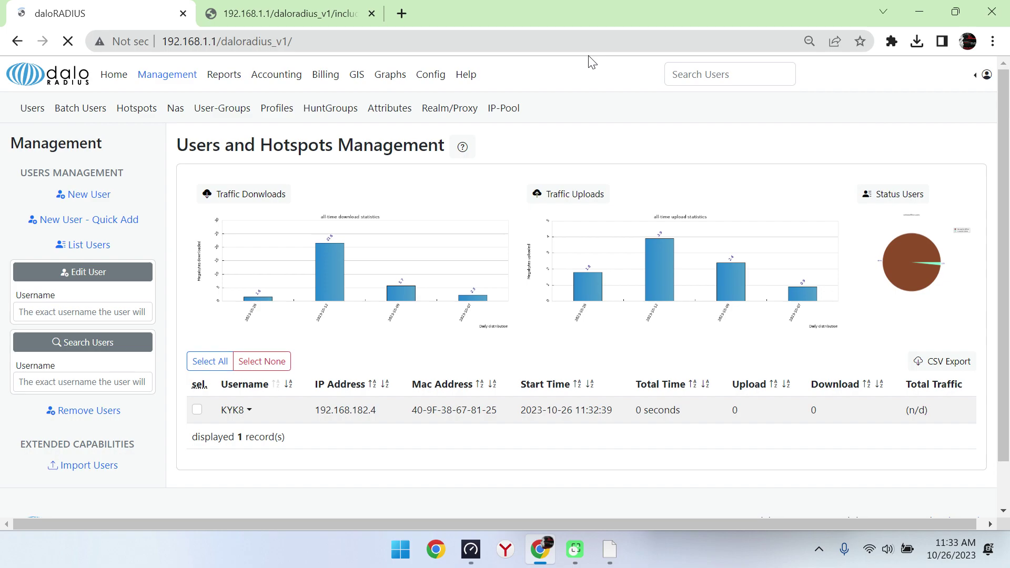
Step: Review Profile 1Hari's reply attributes: Session-Timeout 6000, 3145728 up, 5242880 down
left_click(152, 151)
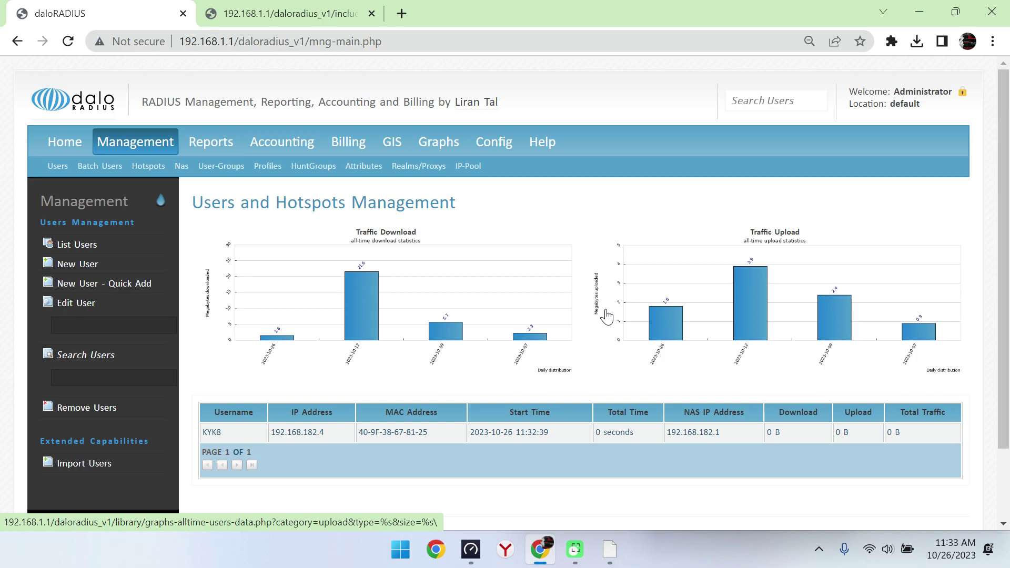
left_click(266, 168)
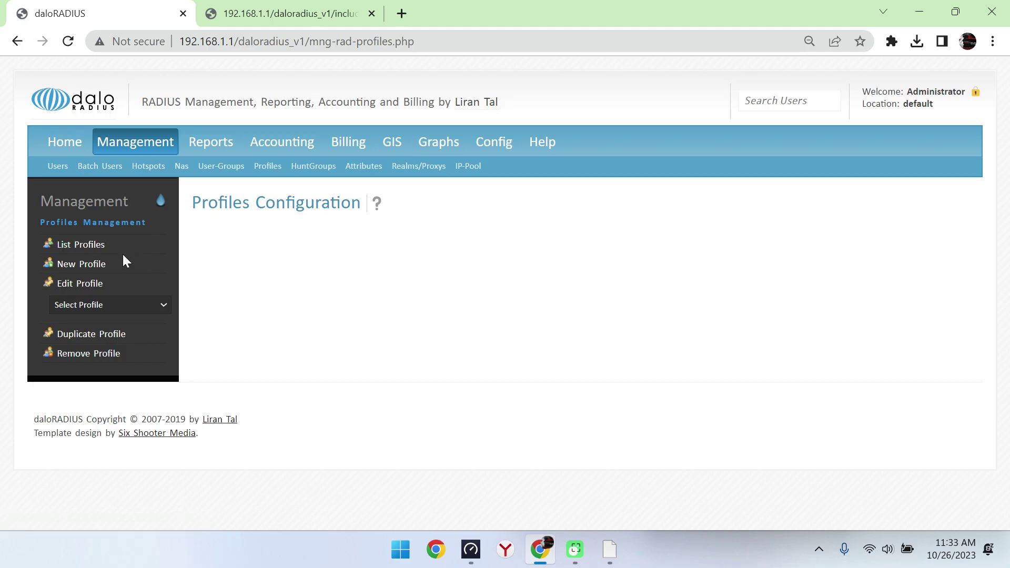
left_click(66, 245)
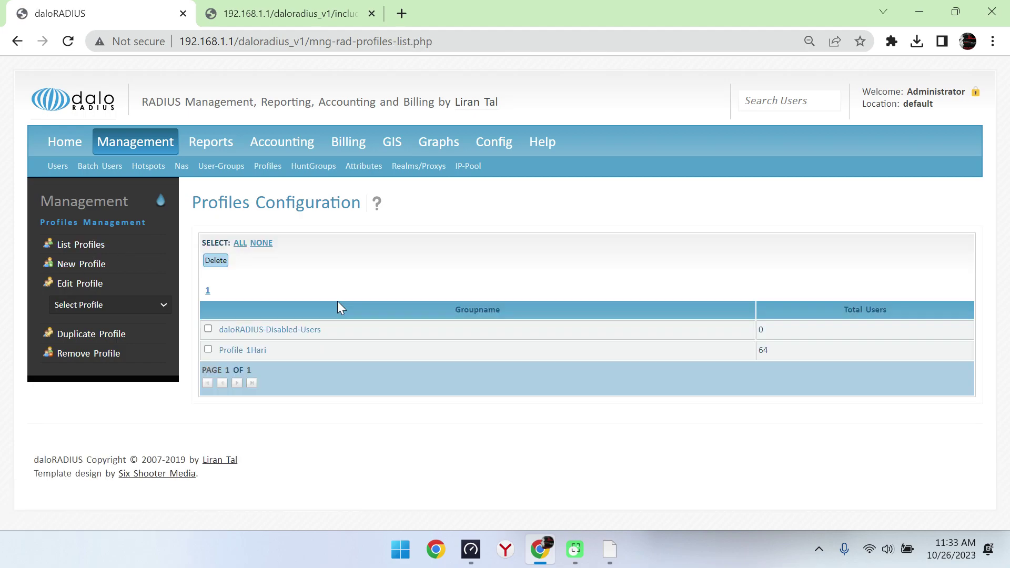
left_click(297, 360)
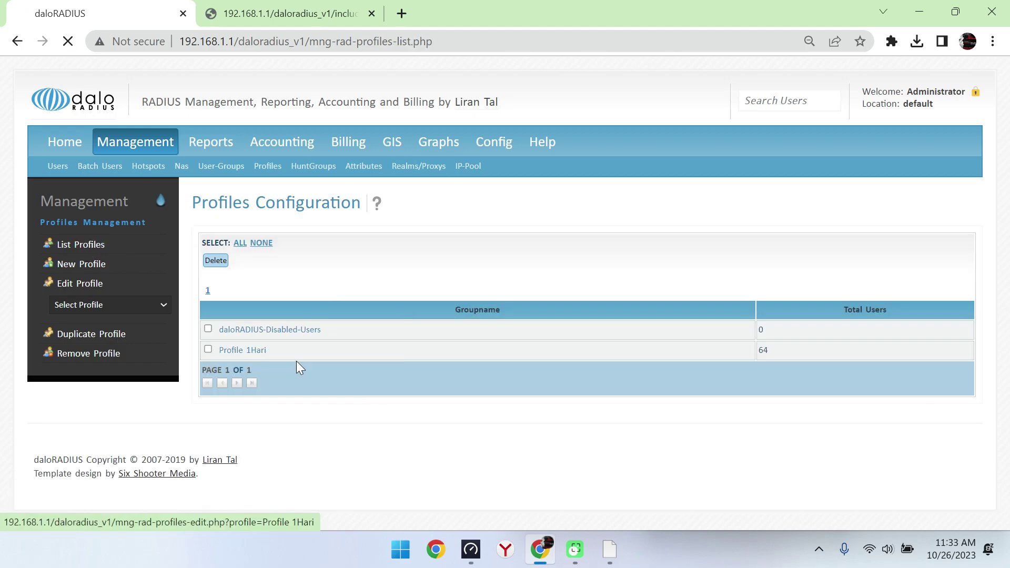
left_click(322, 238)
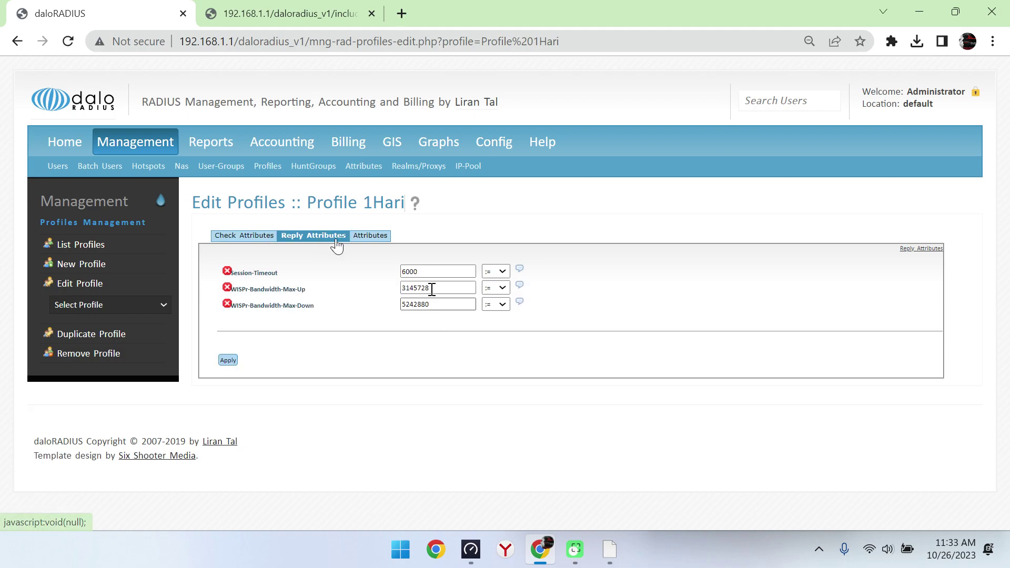
left_click_drag(435, 288, 366, 294)
left_click_drag(437, 304, 350, 301)
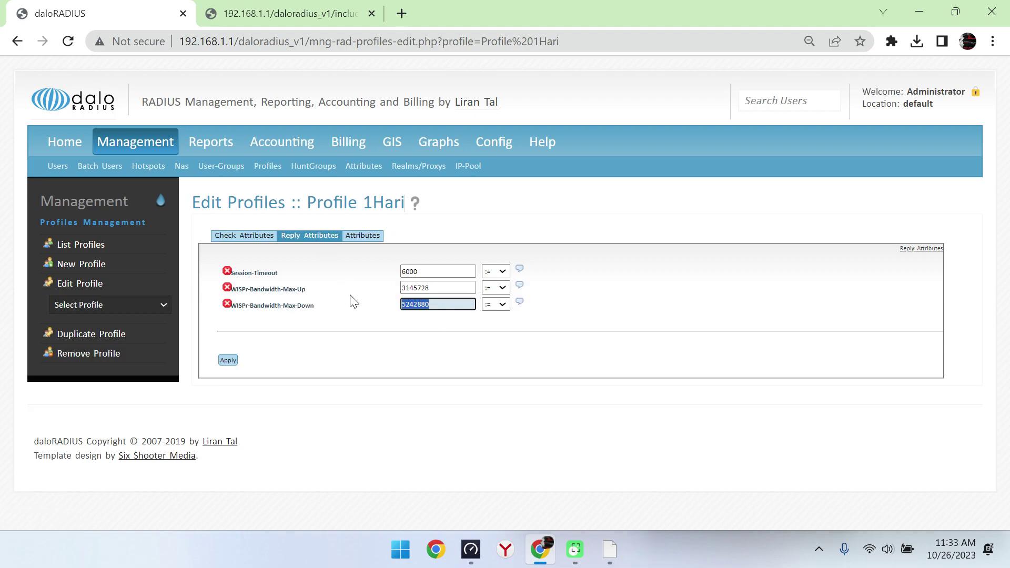
left_click(406, 350)
left_click(471, 550)
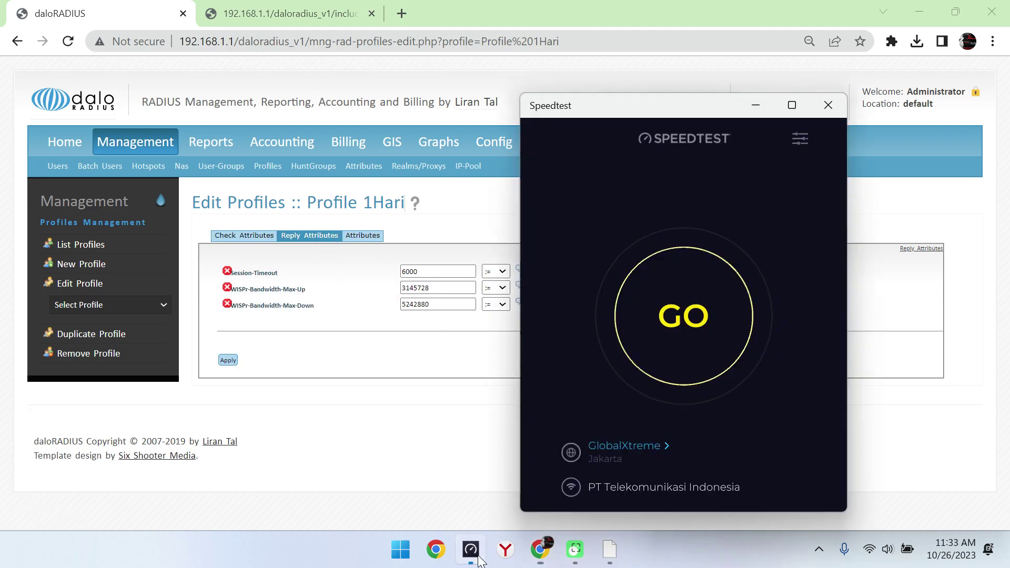
left_click(693, 316)
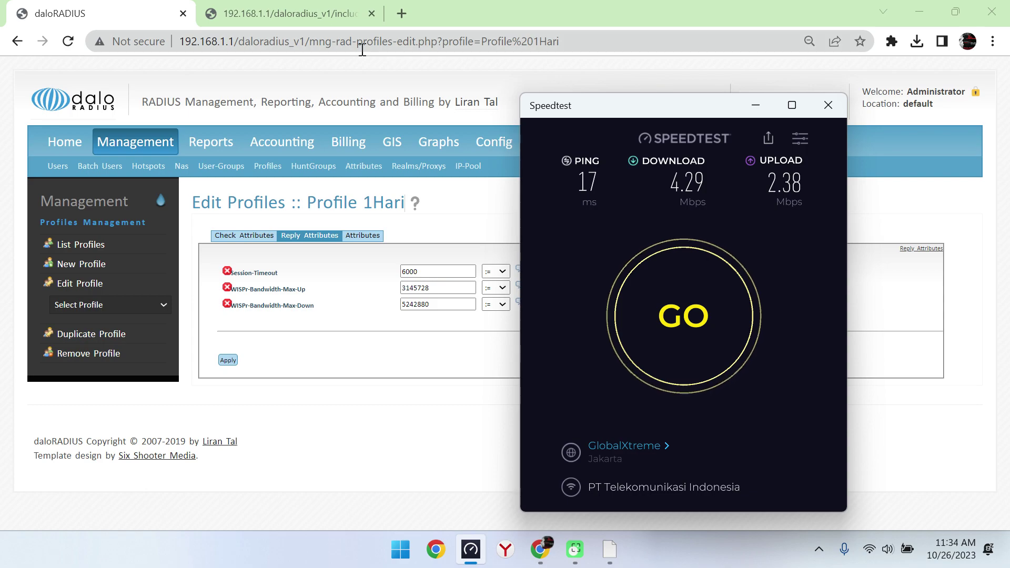
Step: Load the hotspot dashboard address in the browser, correcting a misspelling
left_click(251, 42)
left_click_drag(251, 42, 654, 31)
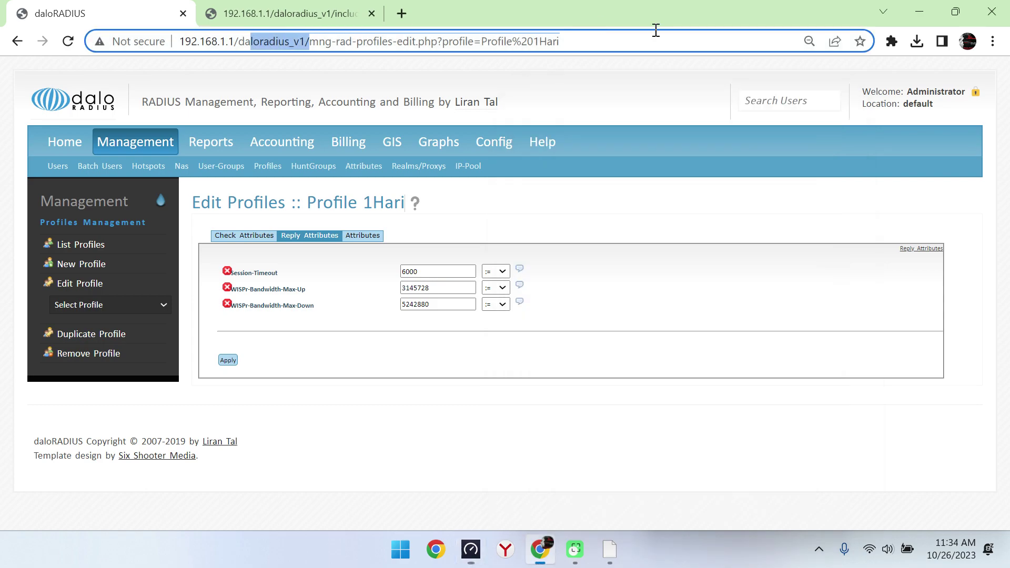
type("sahboard")
key("Return")
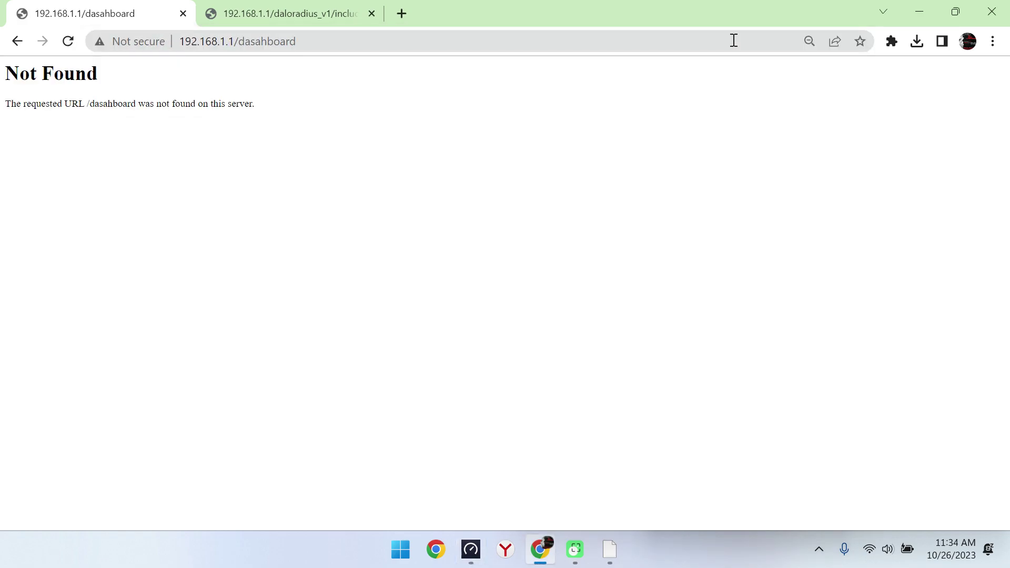
left_click(262, 43)
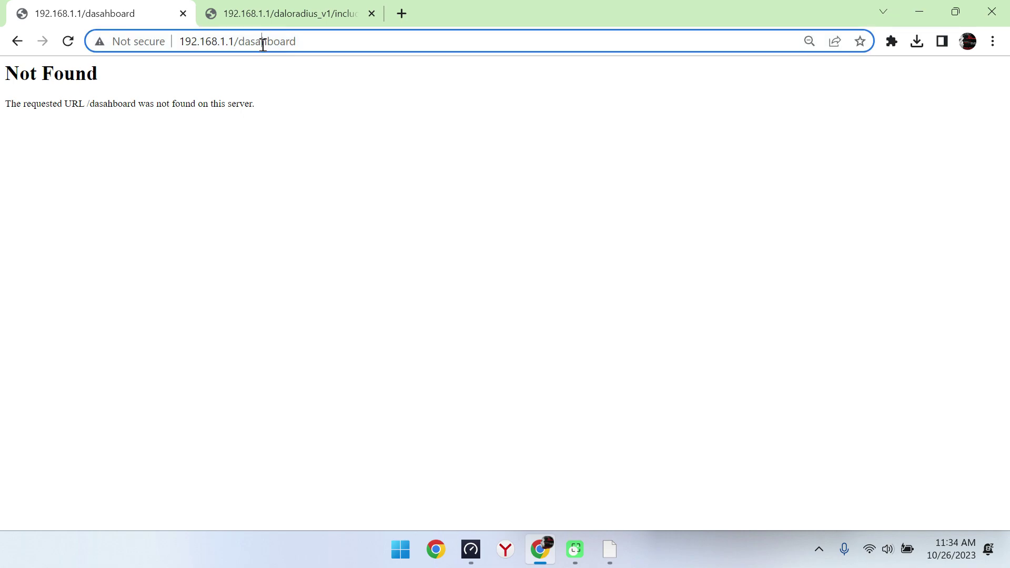
key("BackSpace")
key("Return")
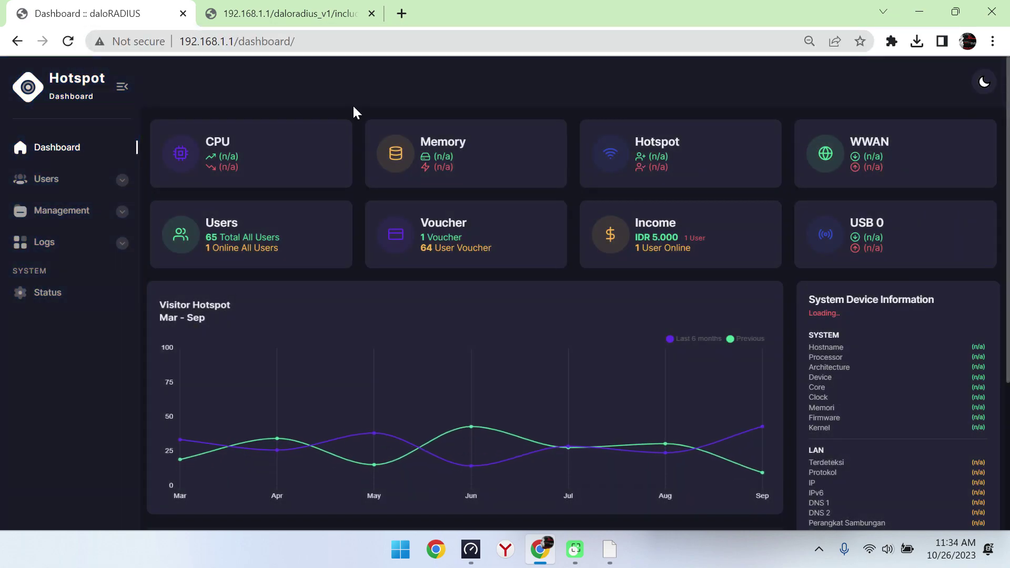
Step: Open System Status, then return to the overview and tick KYK8's session row
left_click(53, 294)
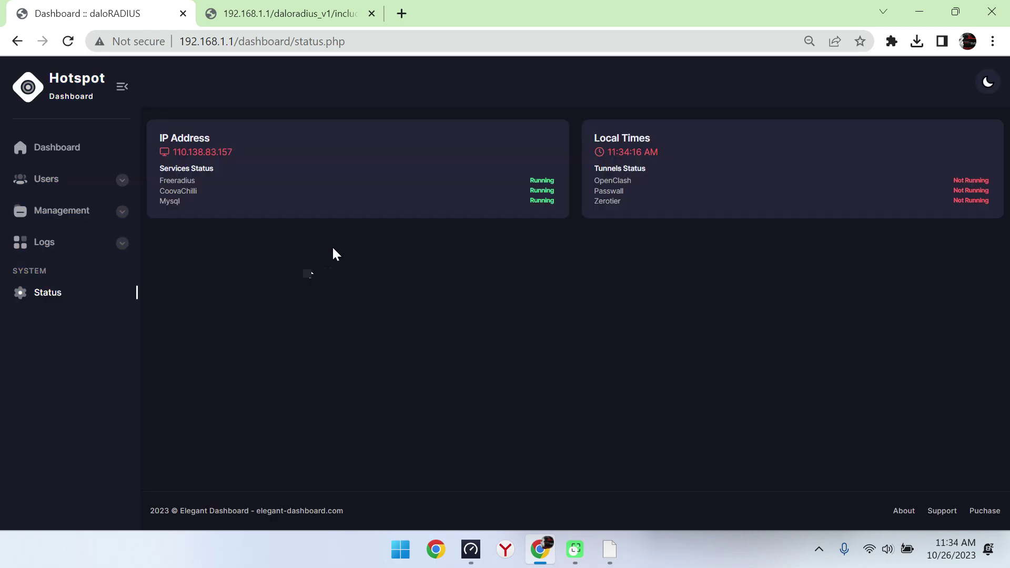
left_click(74, 151)
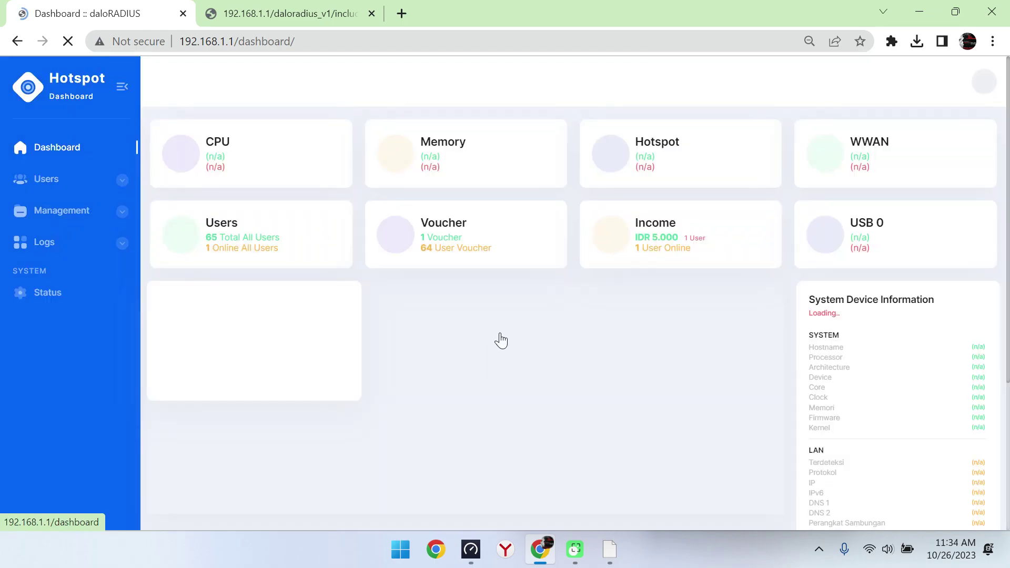
scroll(827, 260, "down", 4)
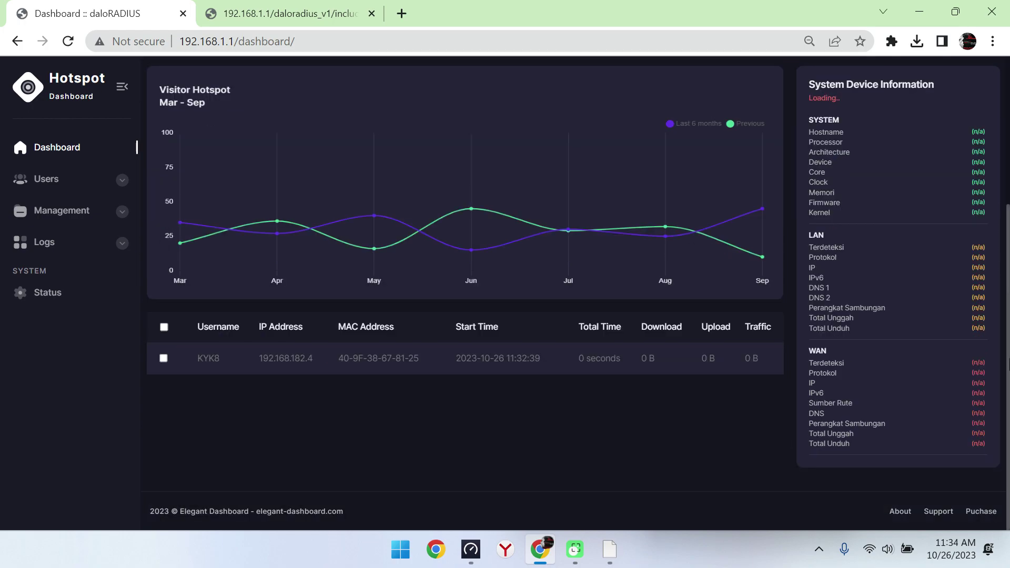
left_click(164, 363)
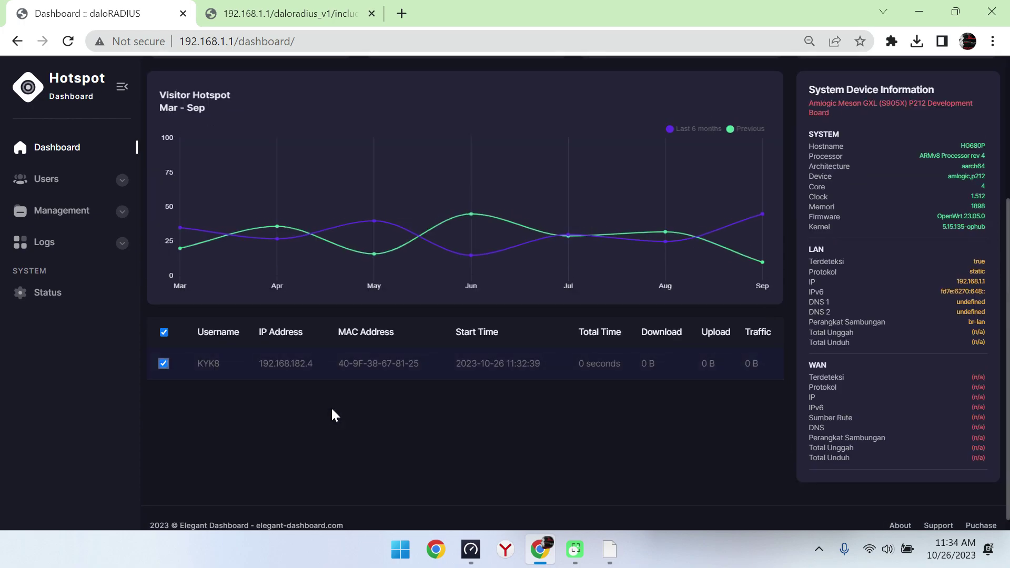
scroll(1008, 337, "up", 4)
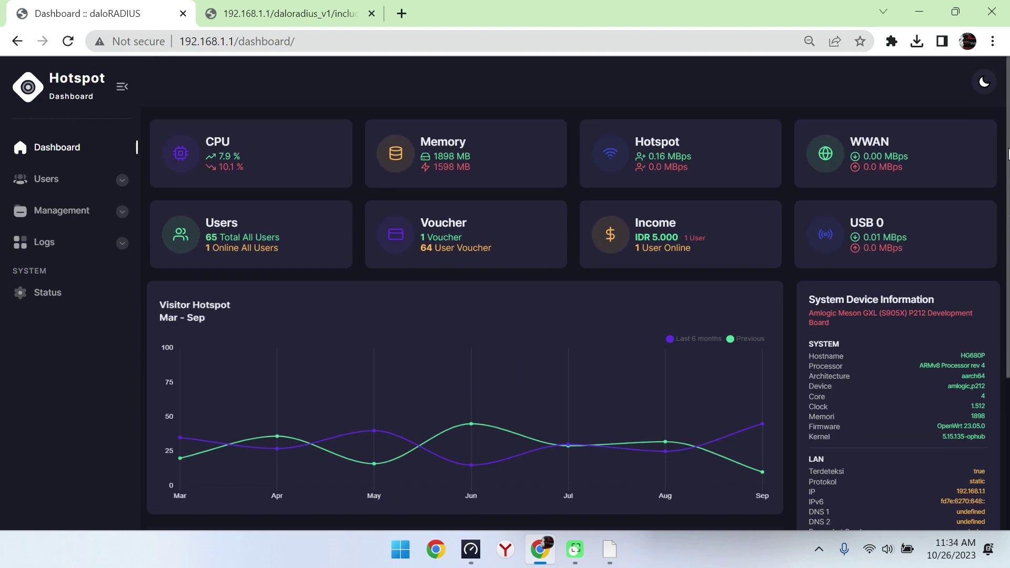
Step: Open the dashboard's all-users list, then its online-users list
left_click(118, 179)
left_click(98, 213)
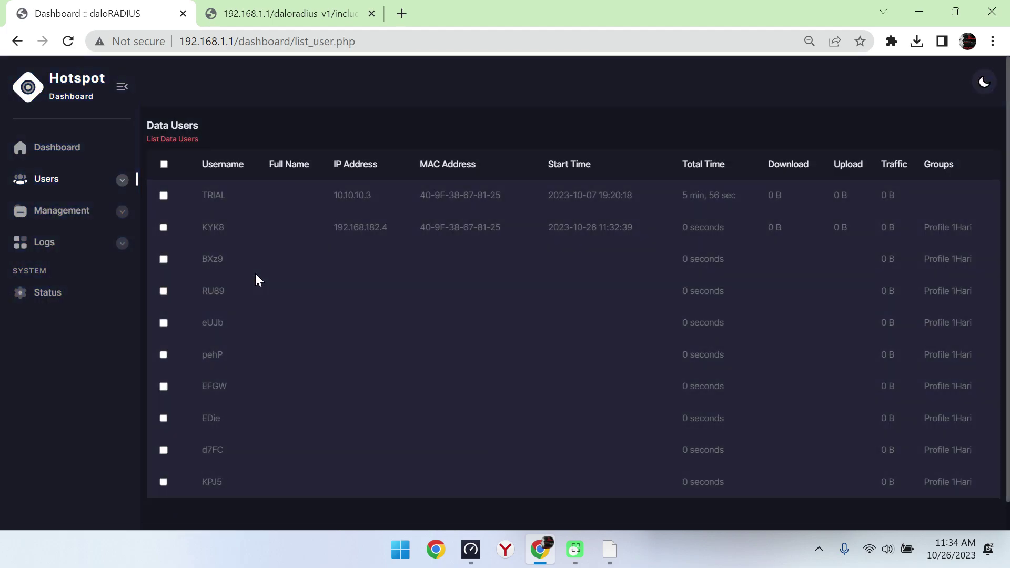
left_click(79, 181)
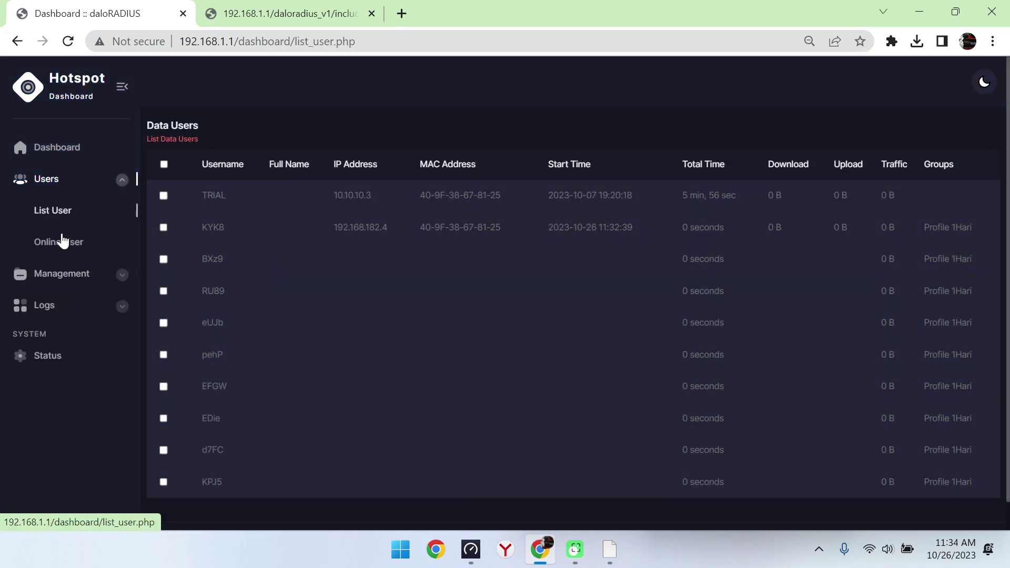
left_click(61, 242)
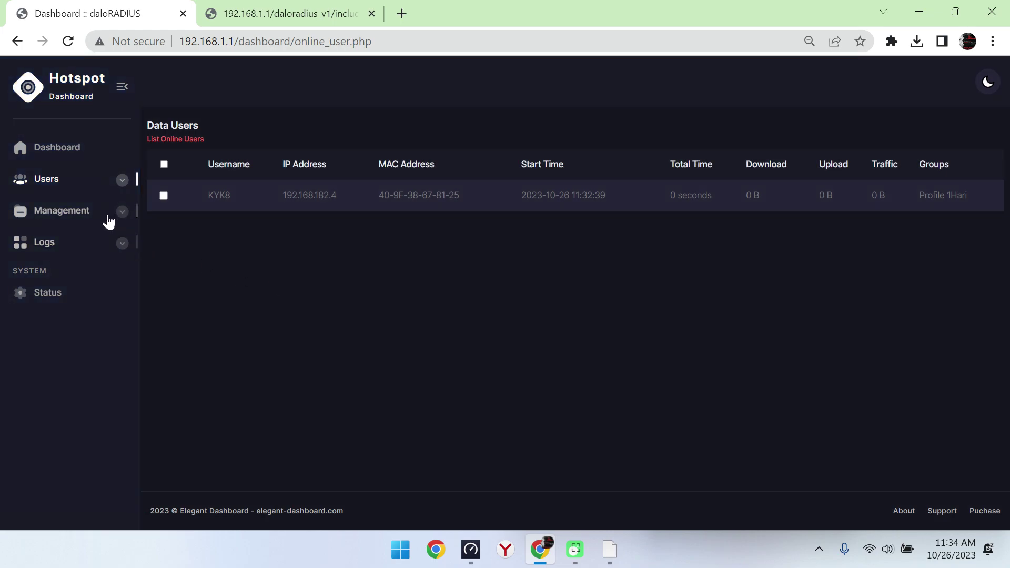
Step: Open the Radius Log, showing KYK8's successful login at 11:32:39
left_click(100, 242)
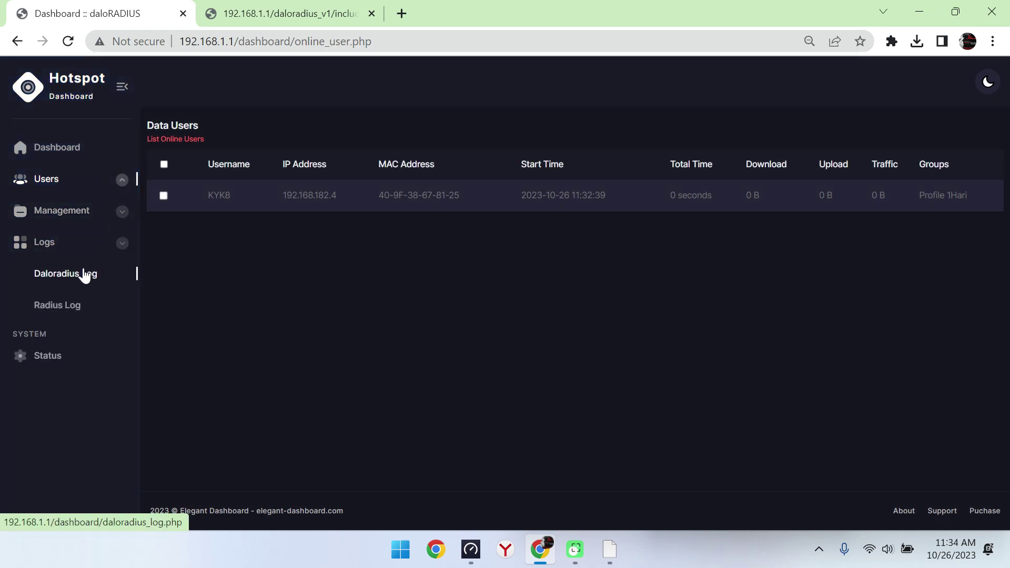
left_click(55, 359)
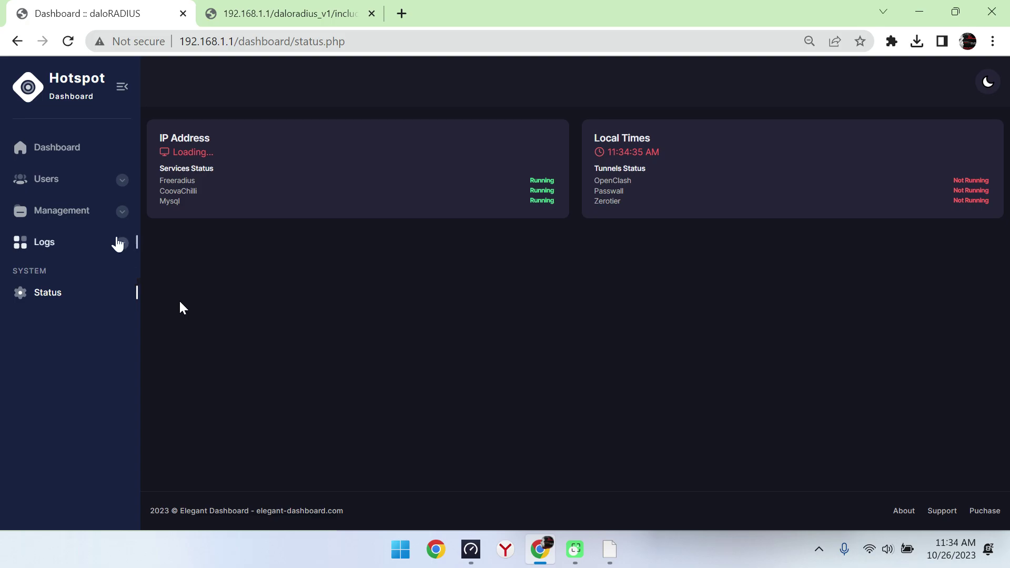
left_click(115, 252)
left_click(65, 275)
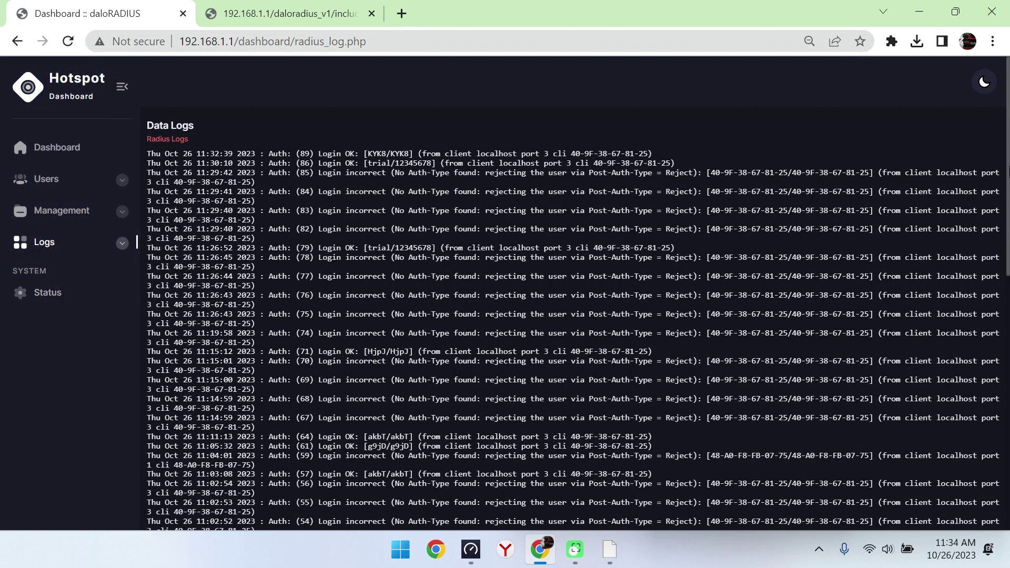
Step: Scroll the Radius Log down to KYK8's Login OK entry at 11:32:39
left_click_drag(1000, 316, 737, 154)
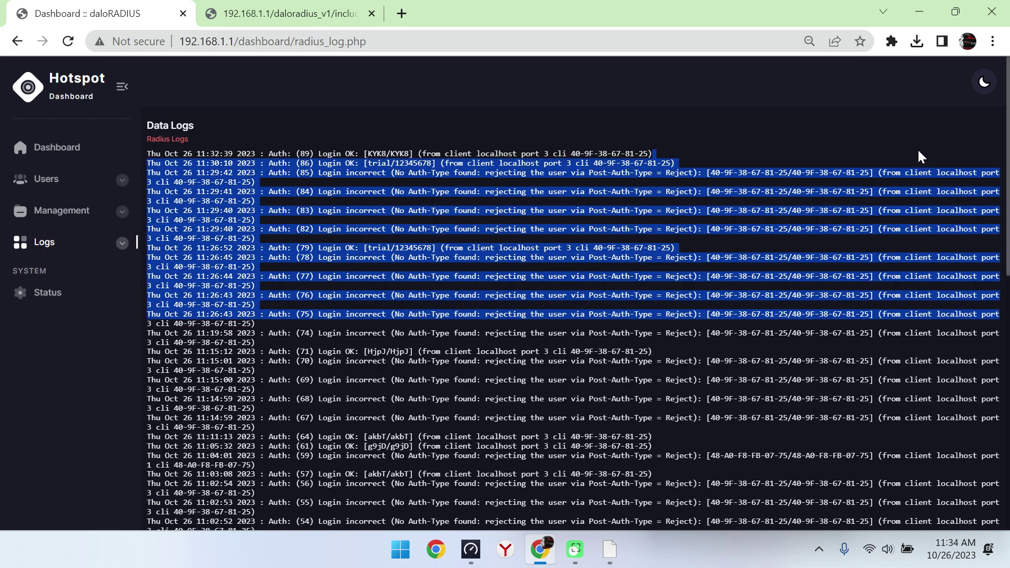
left_click(921, 156)
scroll(921, 156, "down", 10)
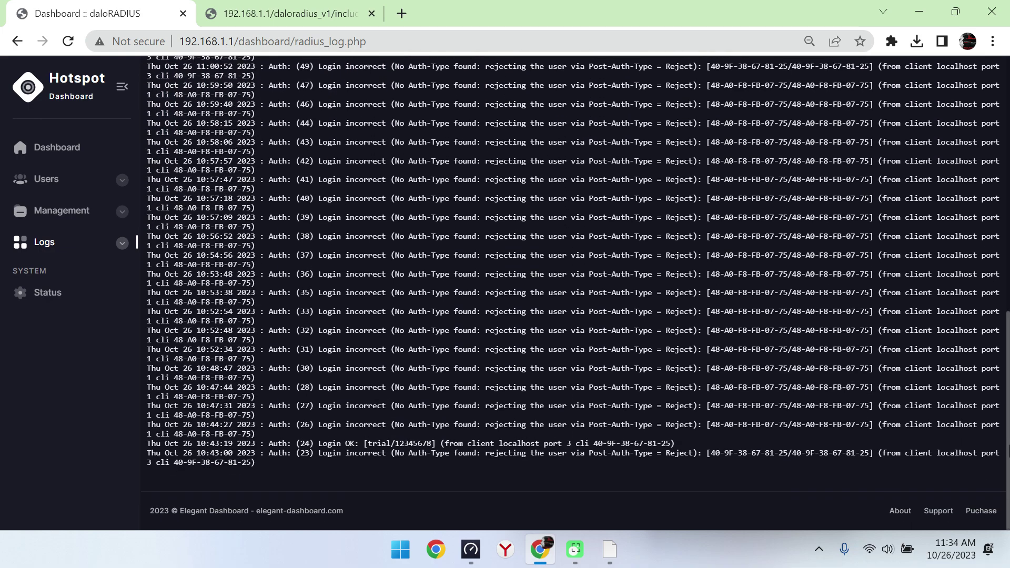
left_click_drag(1007, 442, 1007, 127)
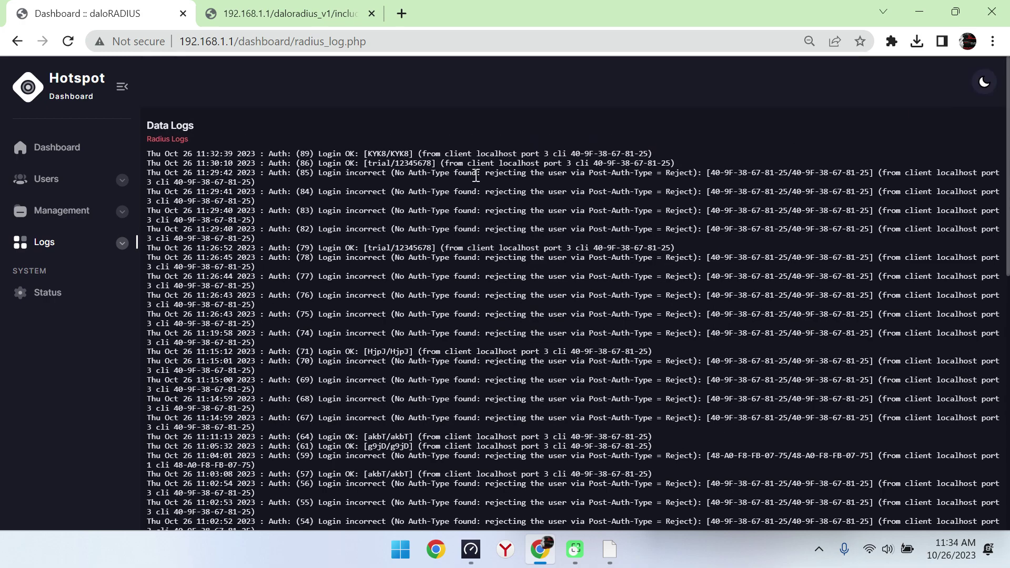
Step: Load the router's LuCI admin page at 192.168.1.1 in the second tab, replacing the voucher print page
left_click(246, 8)
left_click(241, 41)
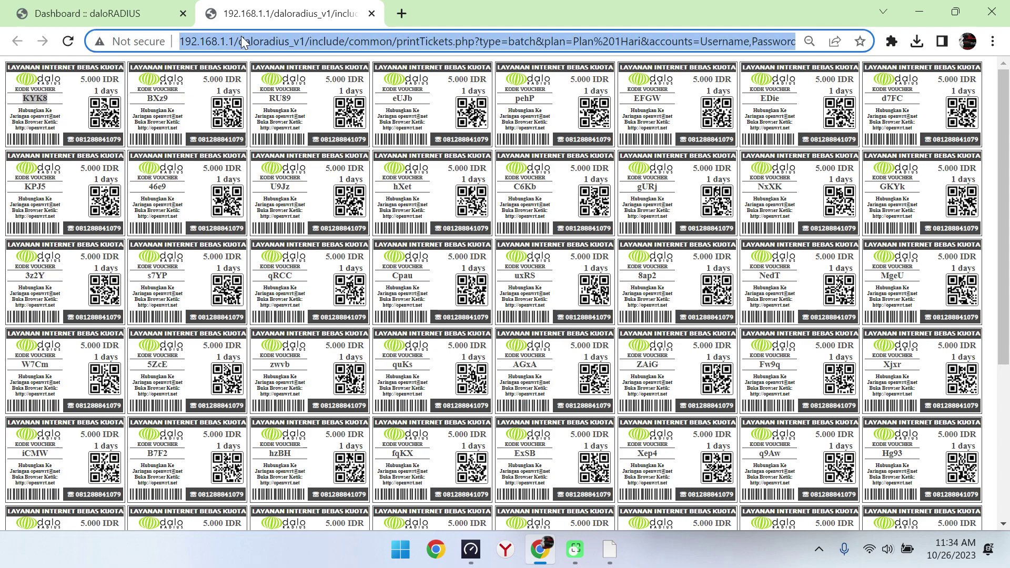
type("192")
key("Return")
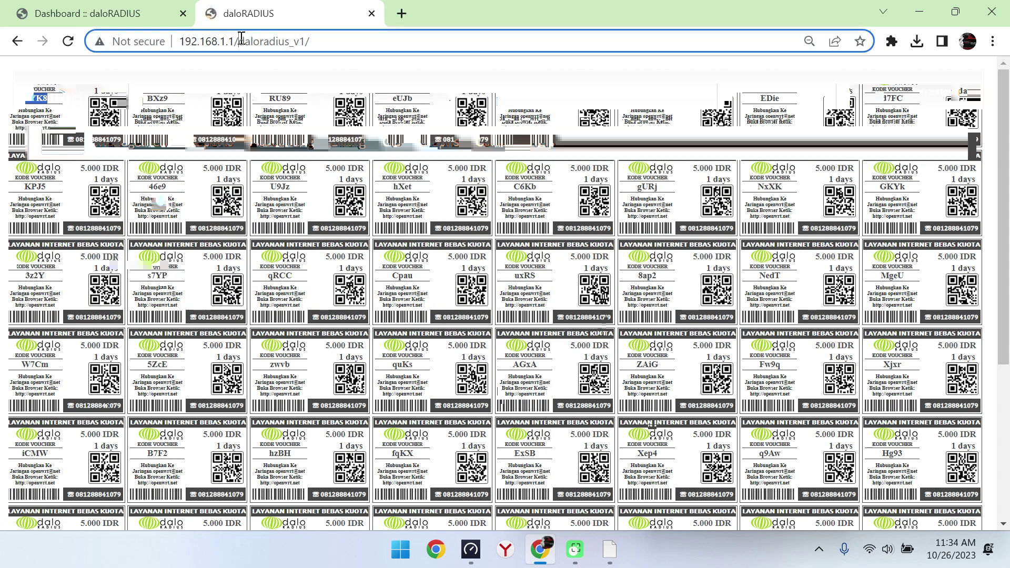
key("BackSpace")
key("BackSpace")
key("BackSpace")
key("BackSpace")
key("BackSpace")
key("BackSpace")
key("BackSpace")
key("BackSpace")
key("BackSpace")
key("BackSpace")
key("BackSpace")
key("BackSpace")
key("BackSpace")
key("BackSpace")
key("Return")
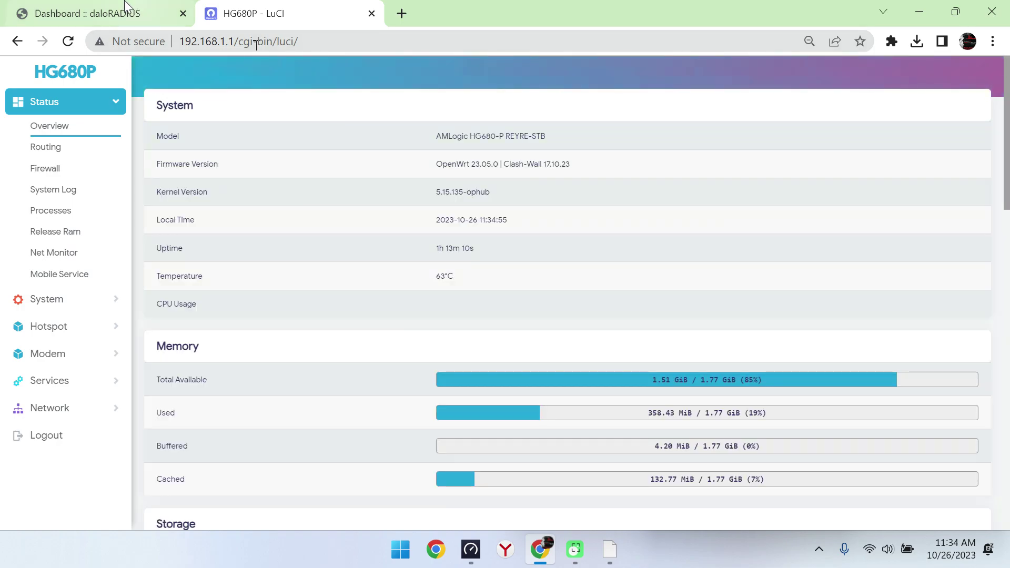
left_click(105, 9)
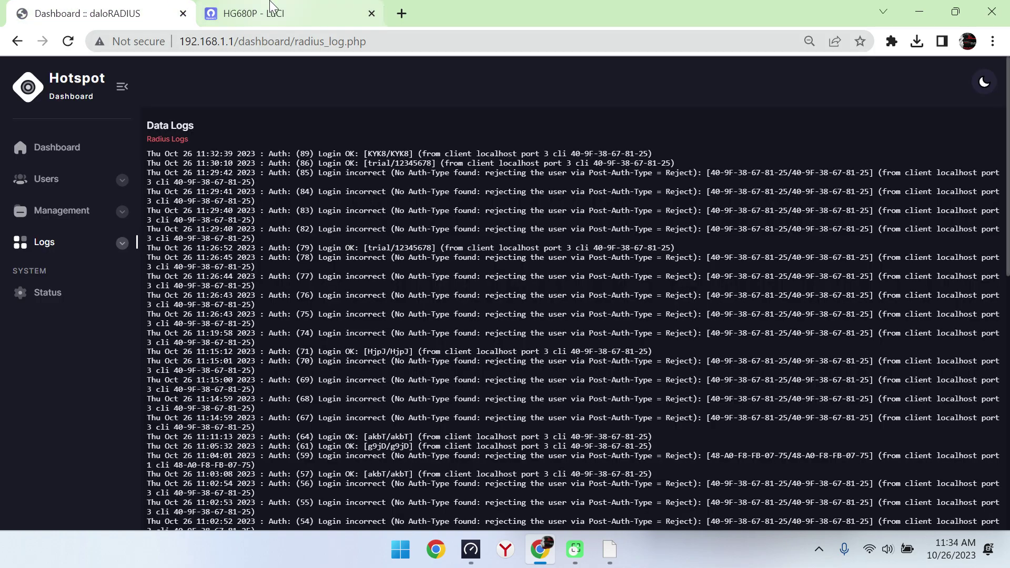
left_click(270, 9)
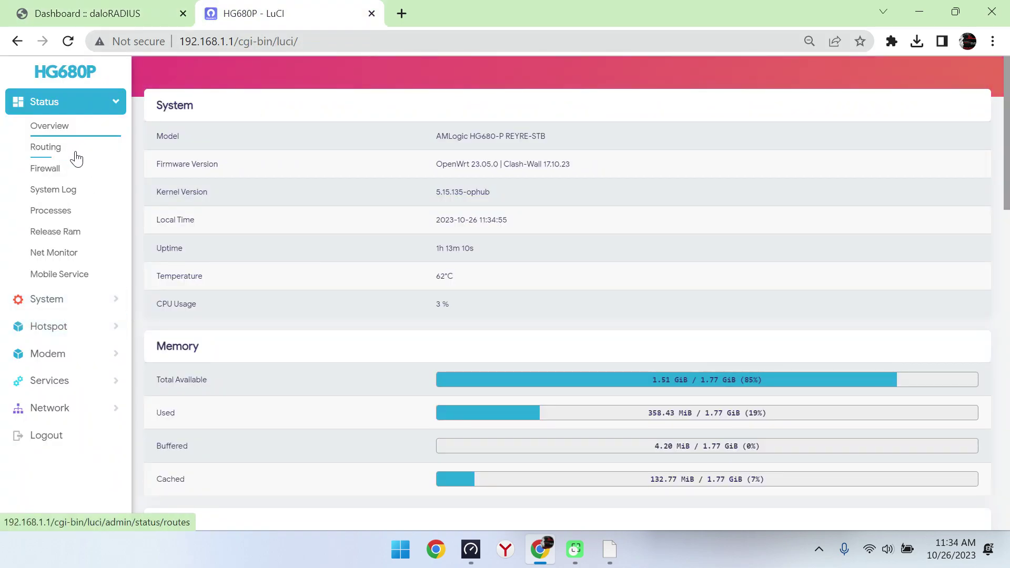
Step: Go to System > System to show hostname HG680P and timezone Asia/Jakarta
left_click(92, 299)
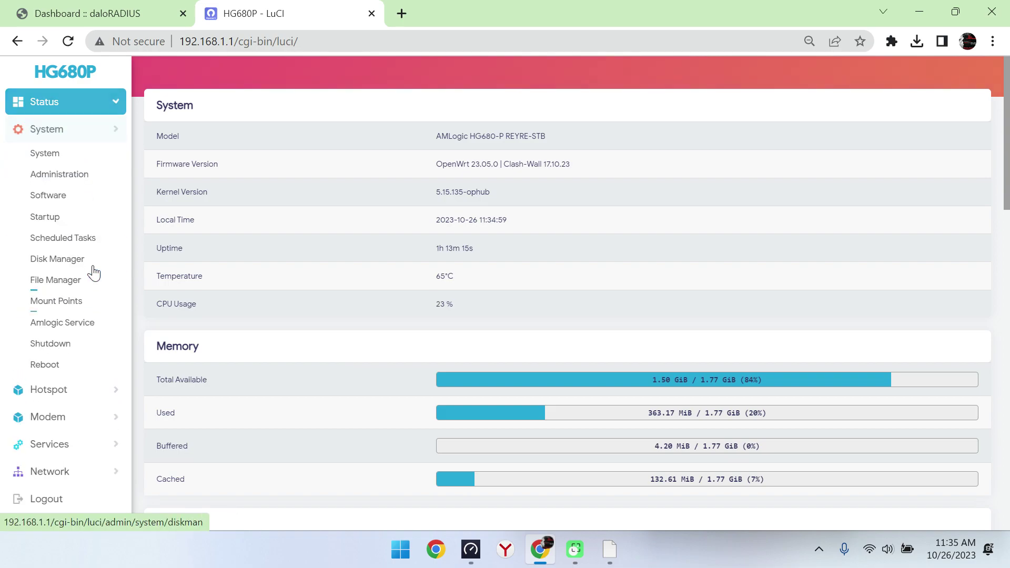
left_click(67, 174)
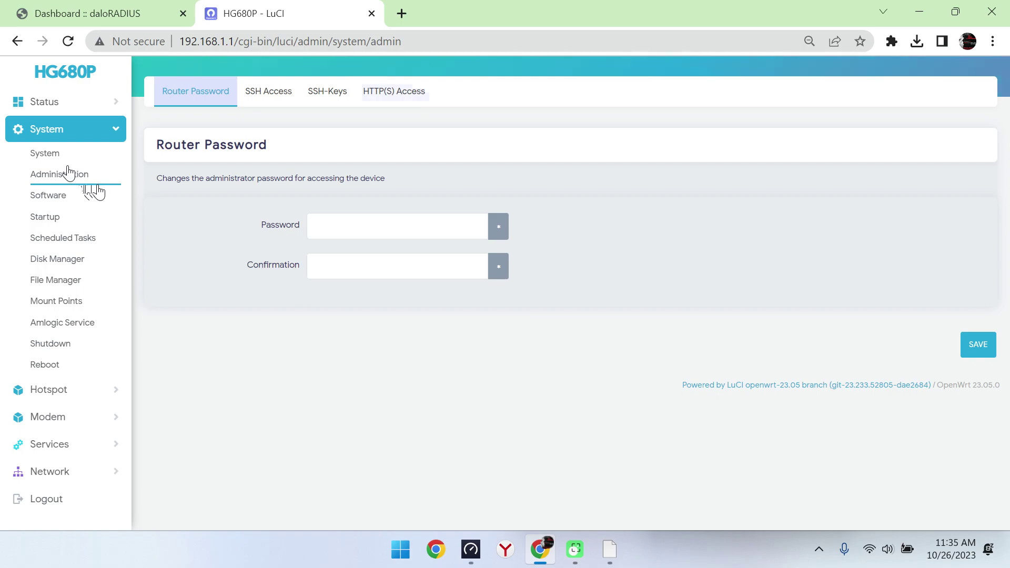
left_click(64, 154)
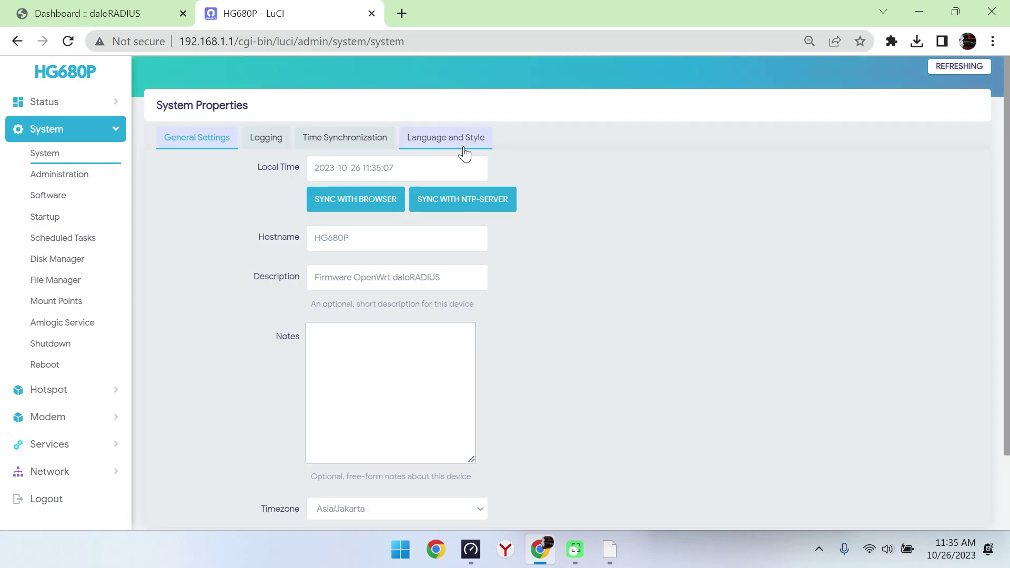
Step: Set the LuCI design theme to Material, apply it, and open the Hotspot dashboard
left_click(462, 152)
left_click(474, 208)
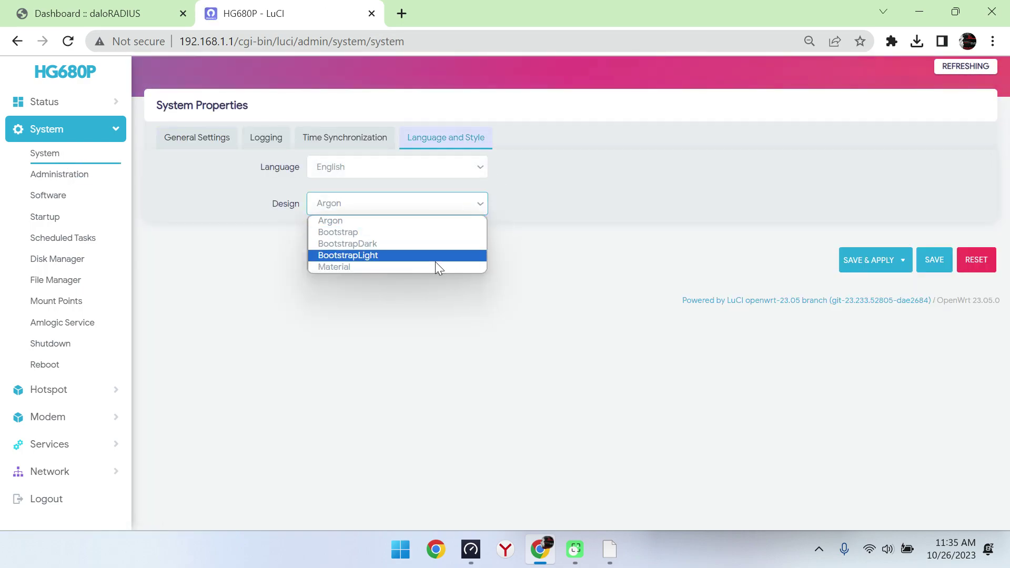
left_click(434, 266)
left_click(870, 263)
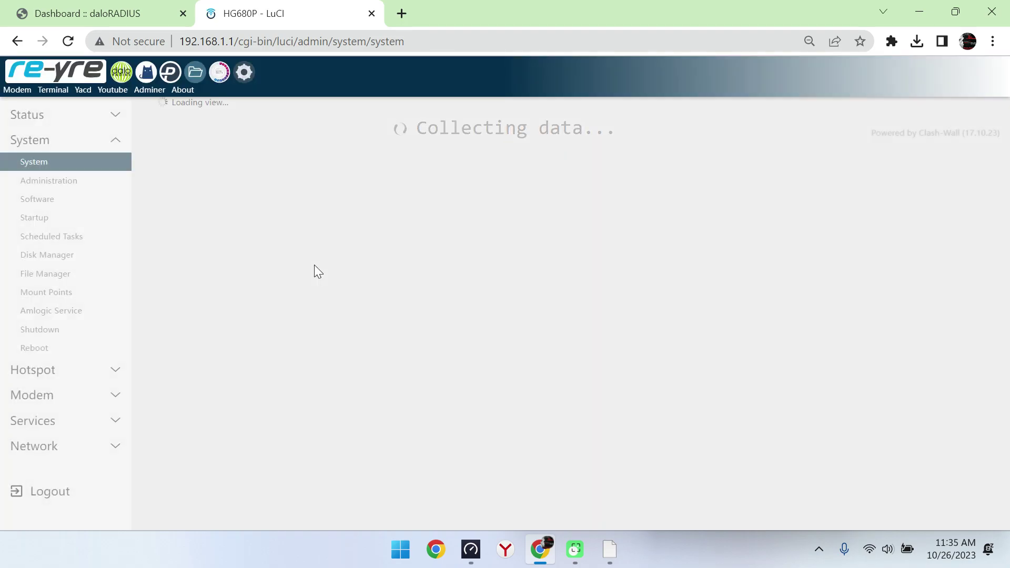
left_click(122, 82)
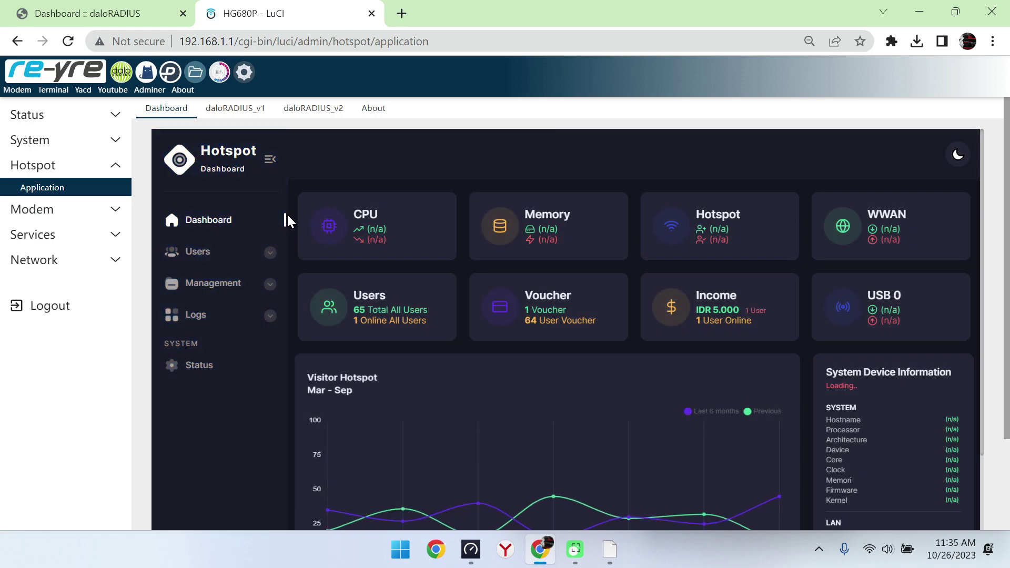
Step: In daloRADIUS_v2 Management, bring up the action menu for voucher user KYK8
left_click(292, 109)
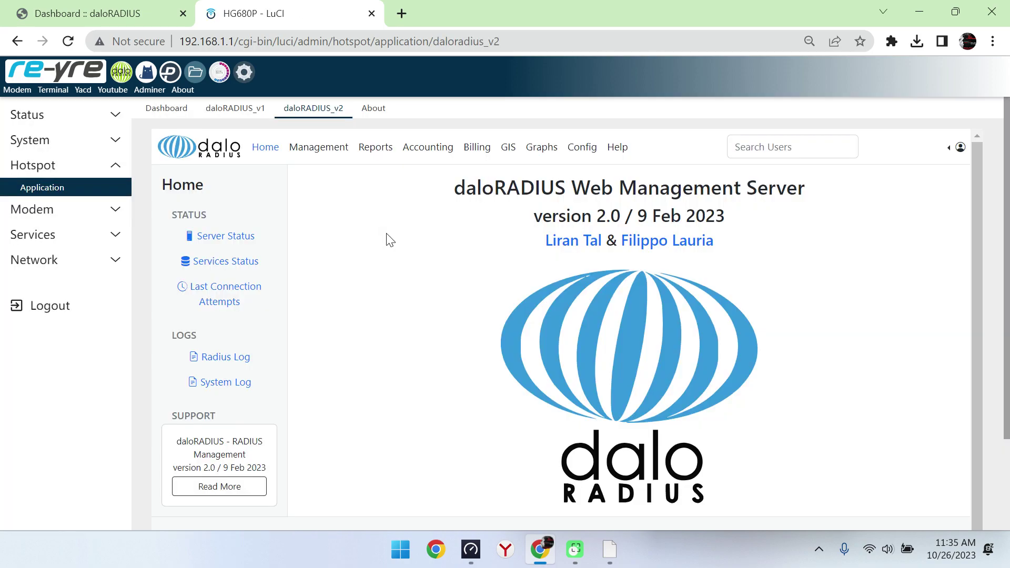
left_click(318, 145)
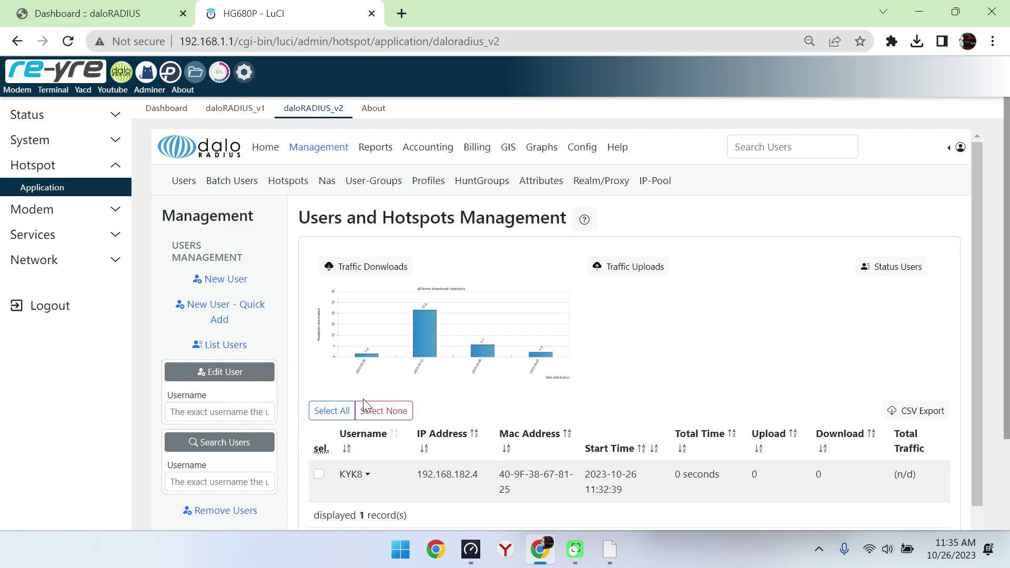
left_click(368, 473)
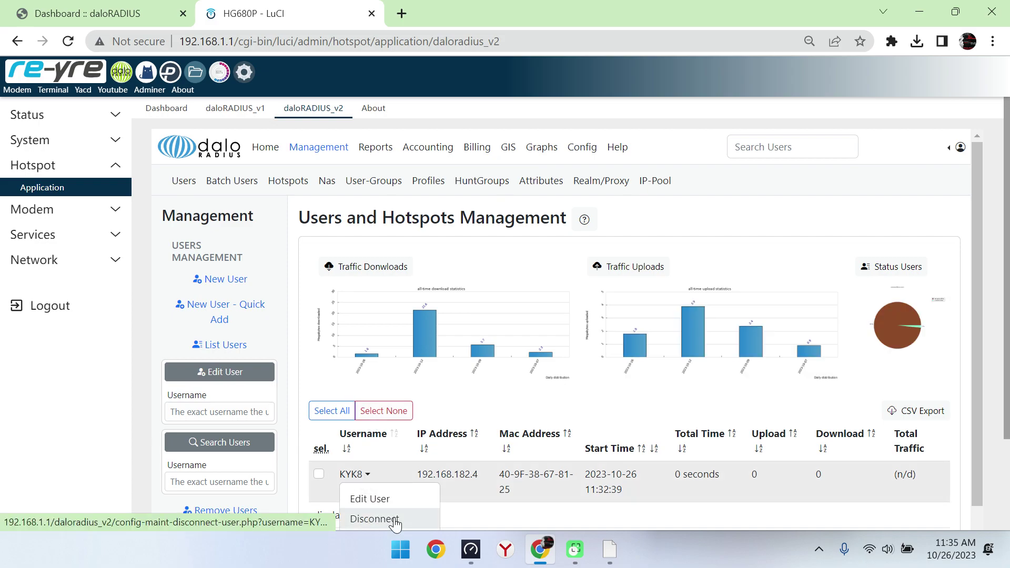
Step: Disconnect KYK8 with Packet Type PoD sent to NAS nas01
left_click(395, 521)
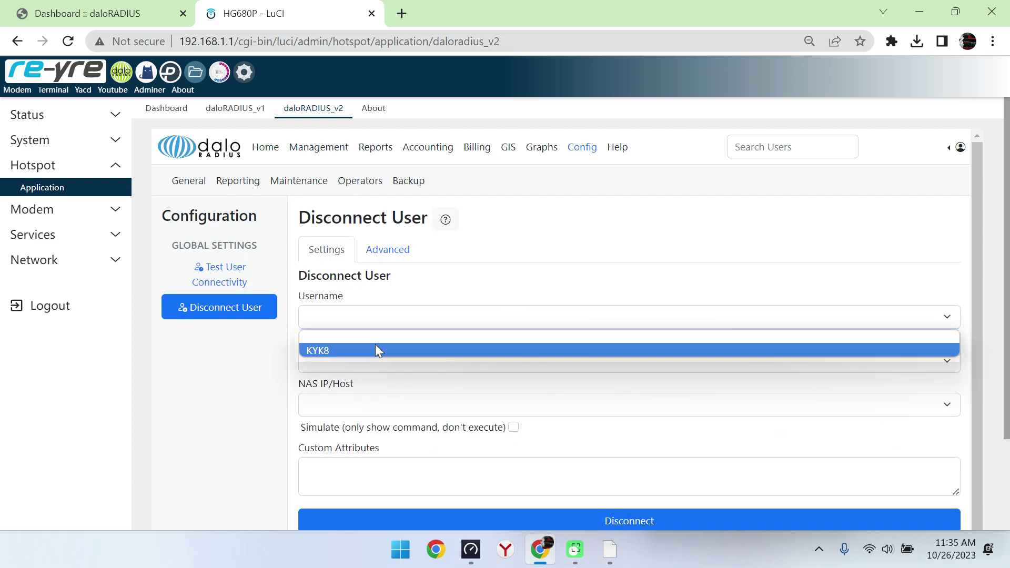
left_click(405, 356)
left_click(407, 361)
left_click(358, 396)
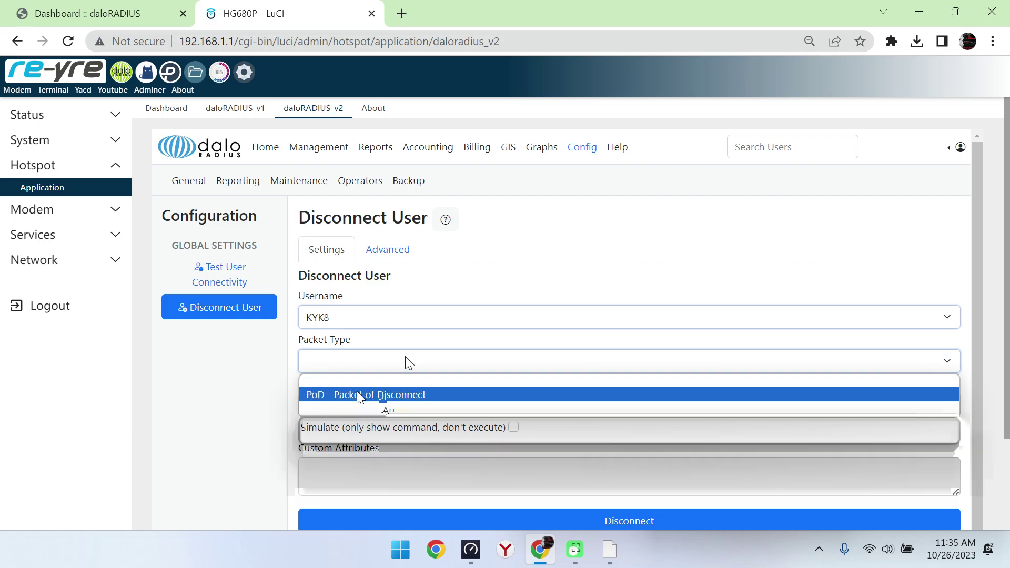
left_click(384, 406)
left_click(363, 436)
left_click(372, 460)
left_click(417, 520)
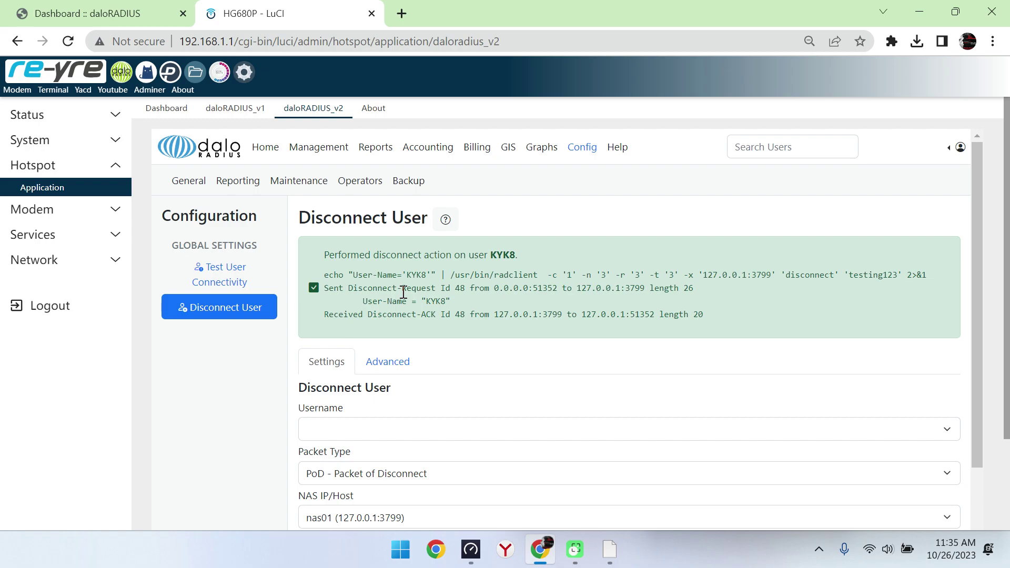
left_click(310, 150)
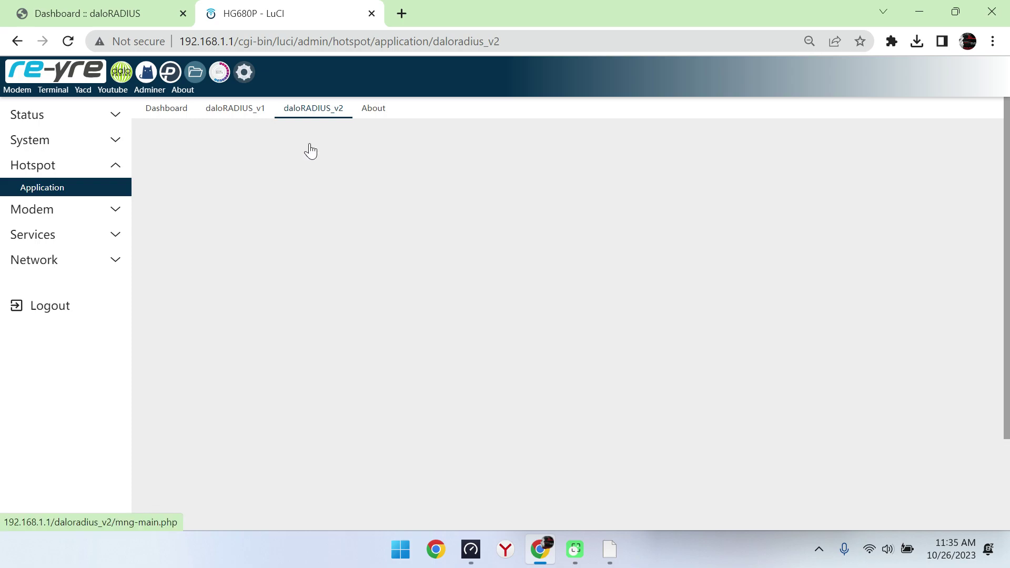
Step: Confirm the Online User list shows nobody, then log out of the router and close Speedtest
left_click(216, 109)
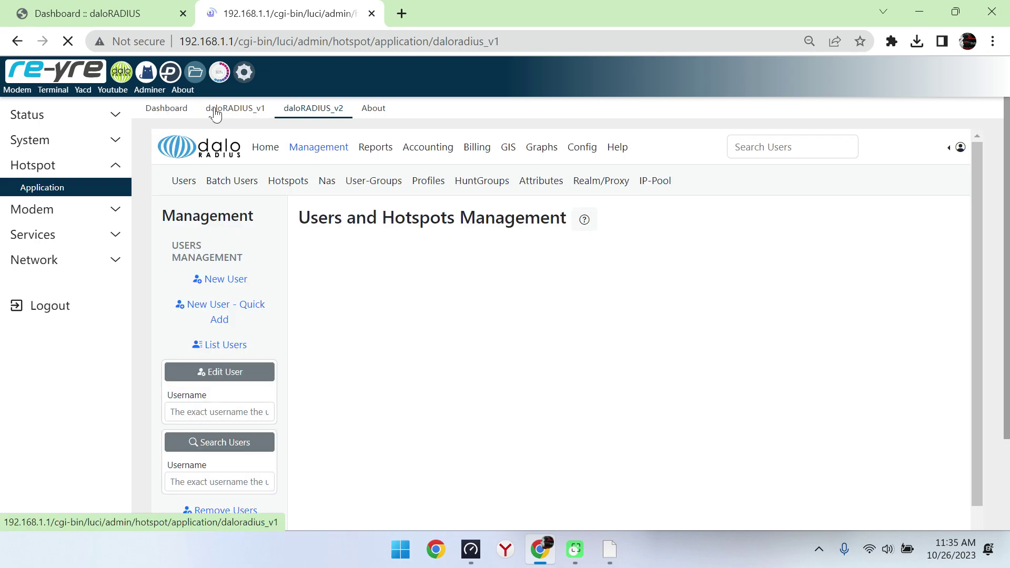
left_click(313, 215)
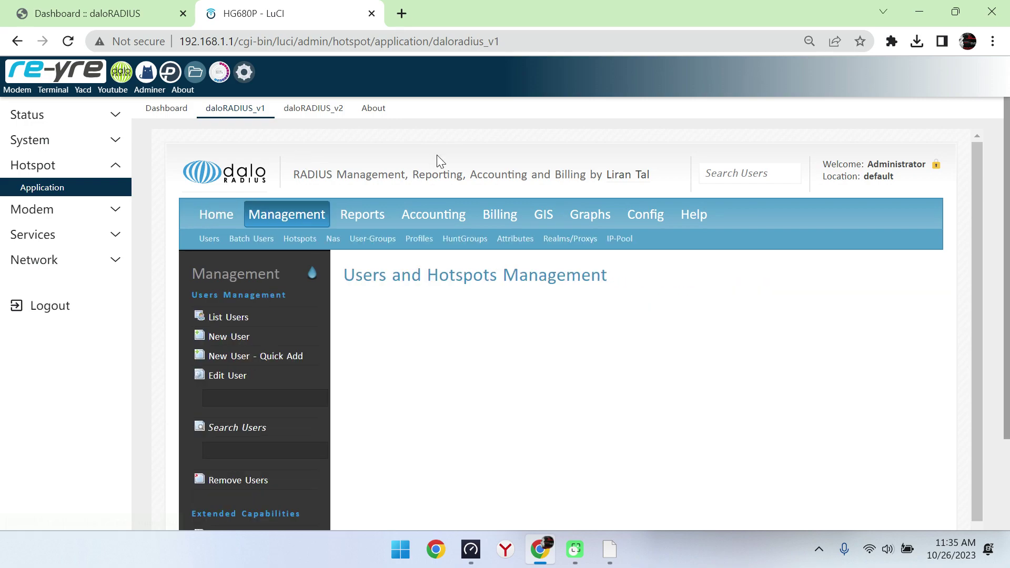
left_click(164, 109)
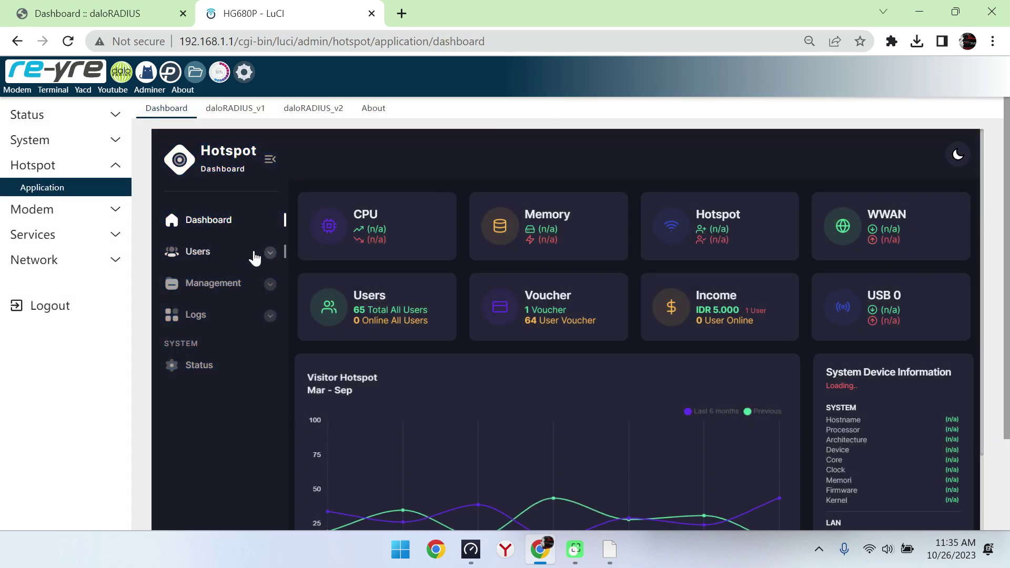
left_click(265, 255)
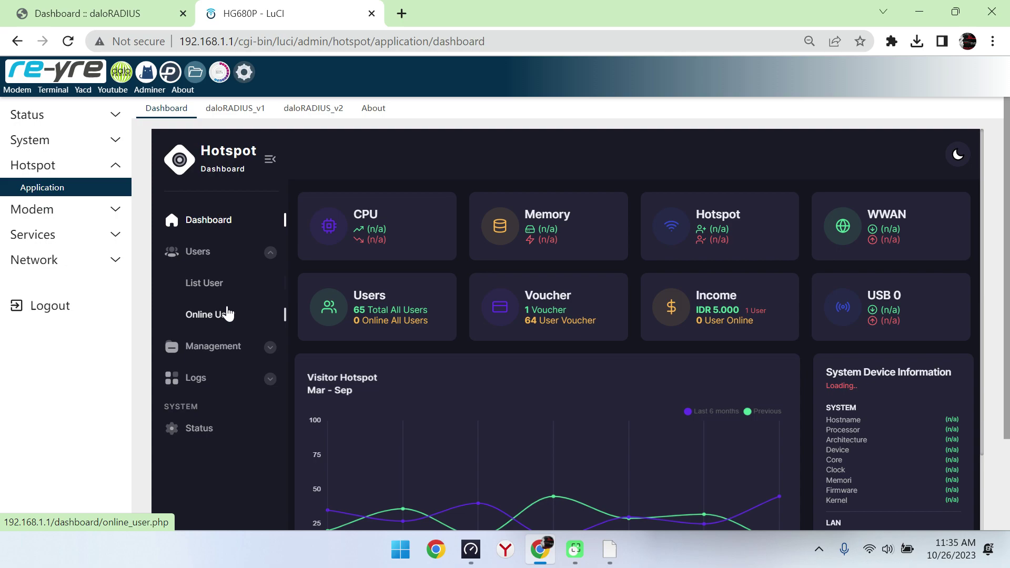
left_click(225, 313)
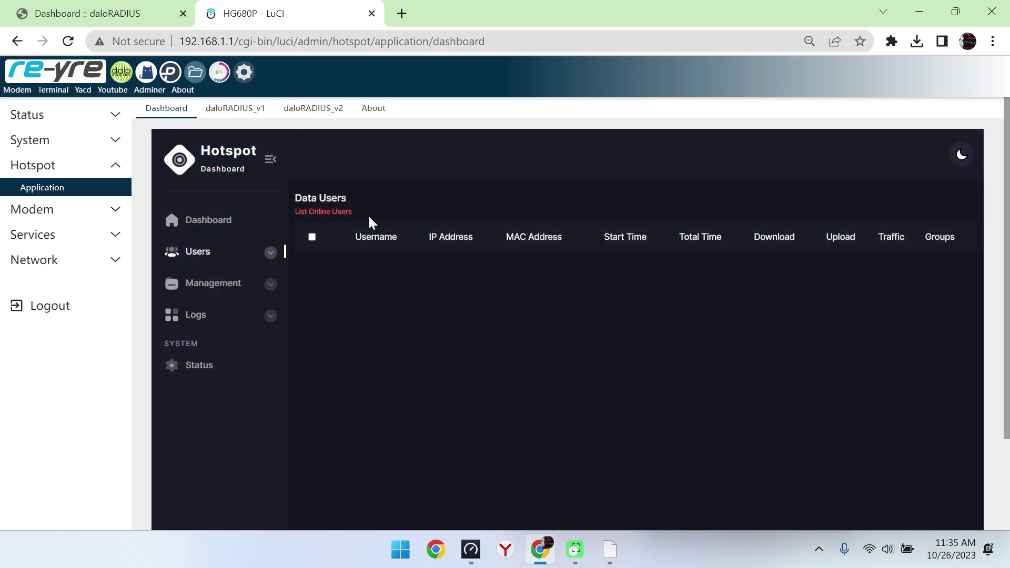
left_click(59, 305)
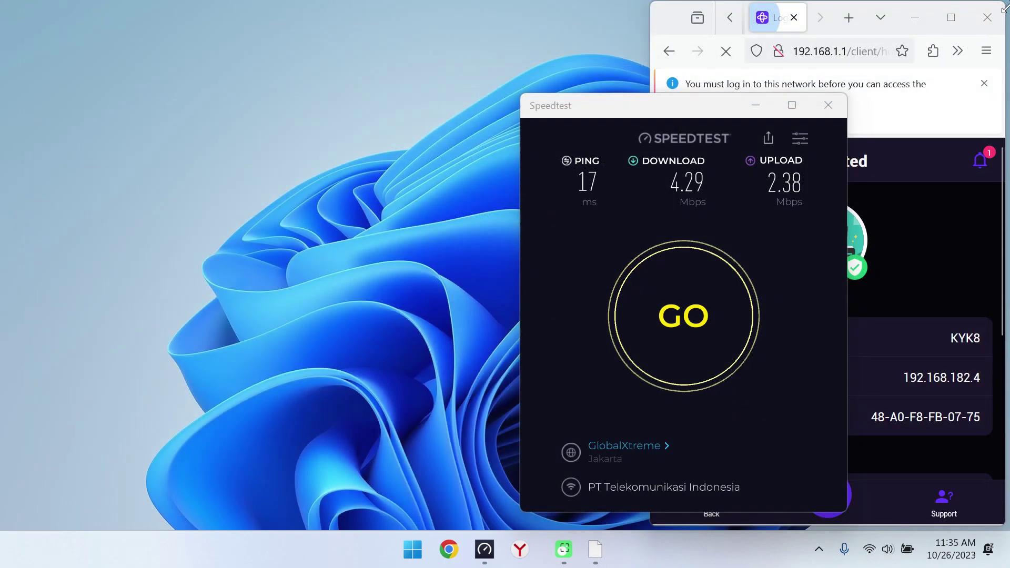
left_click(828, 104)
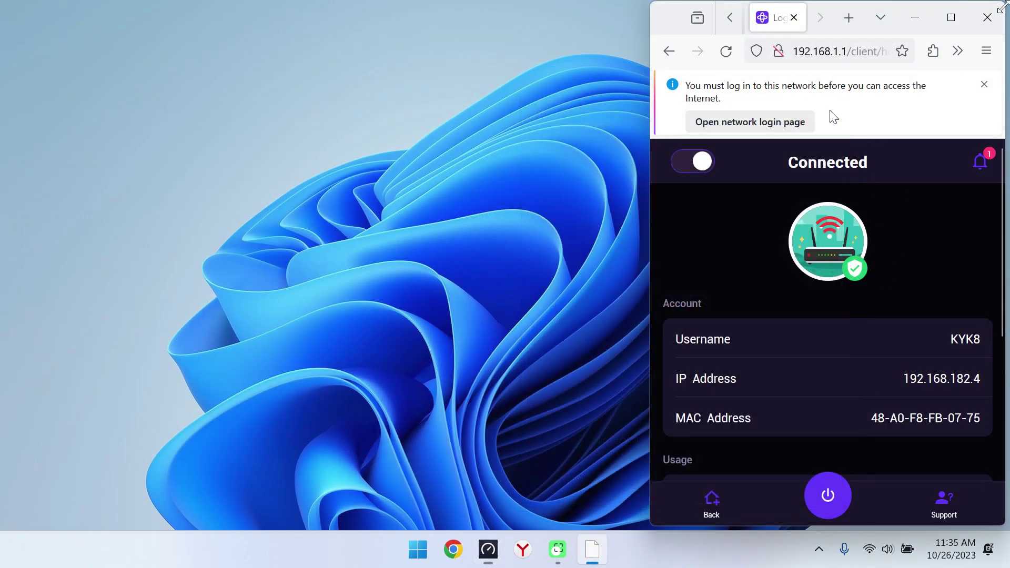